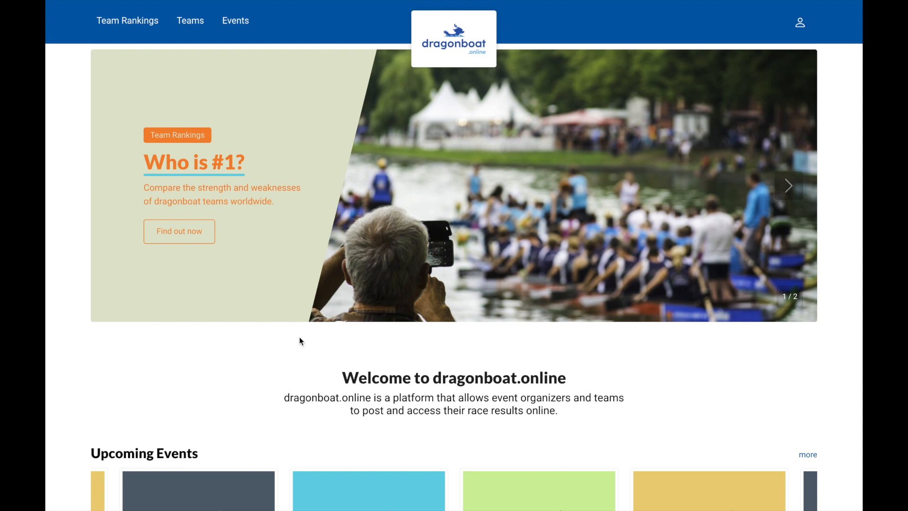
Open the events overview and search the events for "schwerin"
click(245, 21)
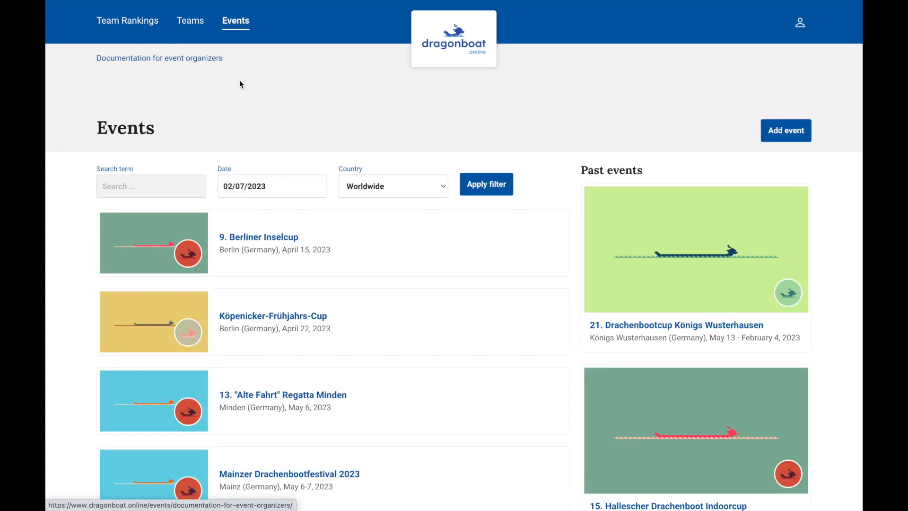
click(458, 41)
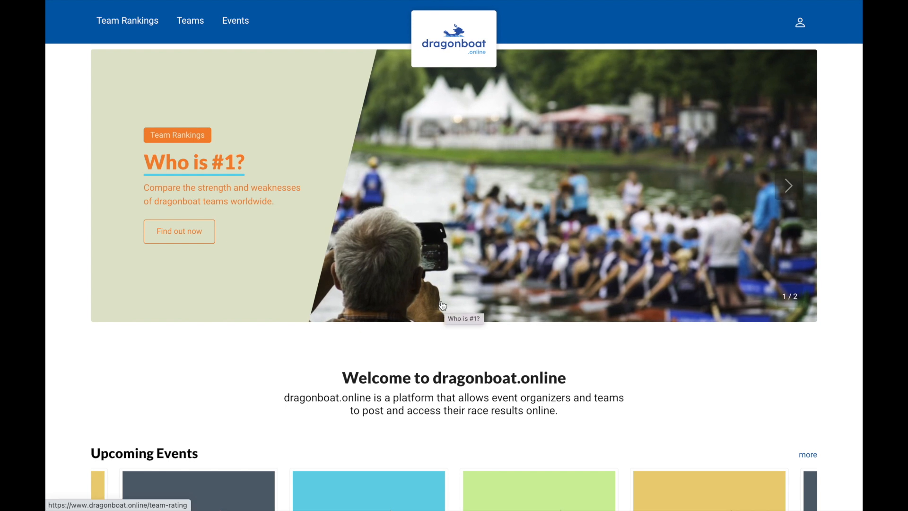
click(240, 31)
click(148, 190)
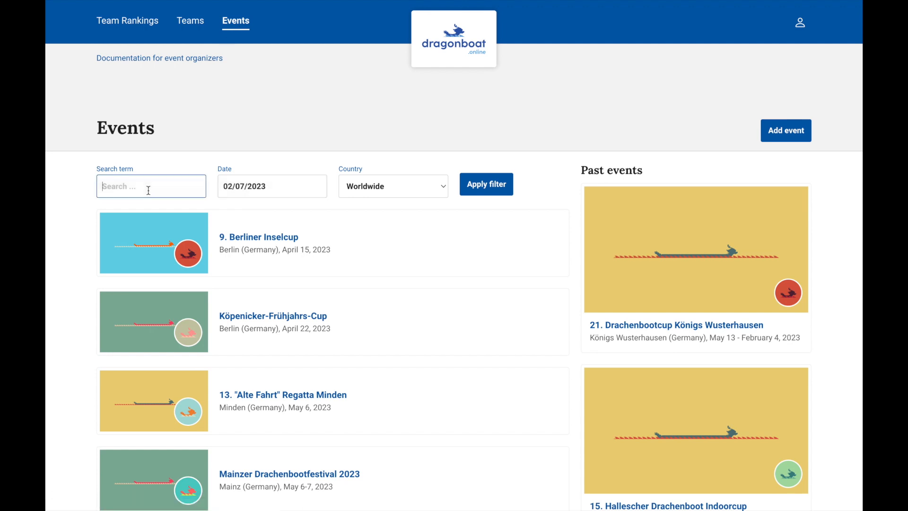
text(schwerin)
key(Return)
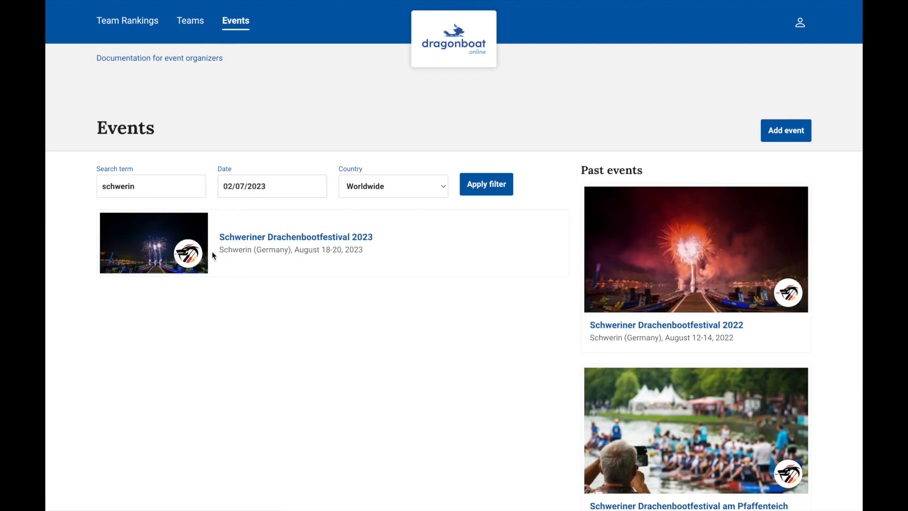
Open the event page of the Schweriner Drachenbootfestival 2023 from the search results
click(247, 241)
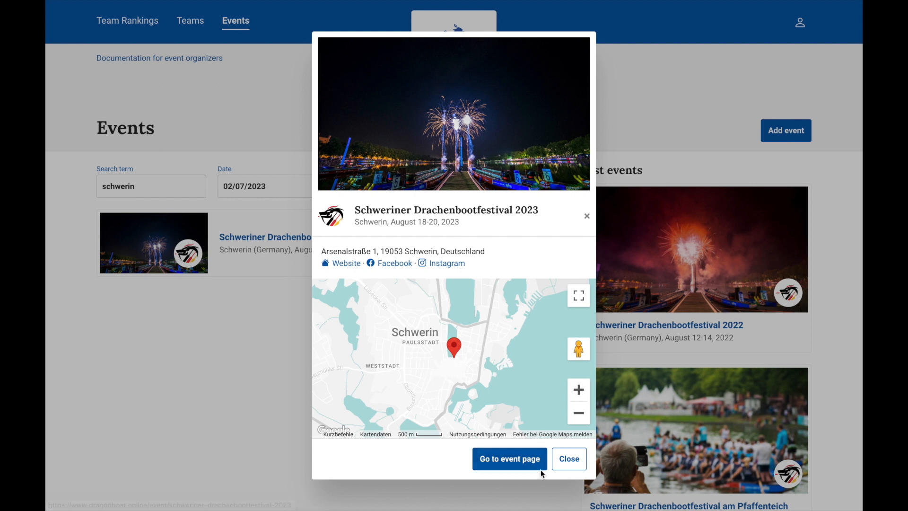
click(502, 467)
scroll(501, 465, down, 5)
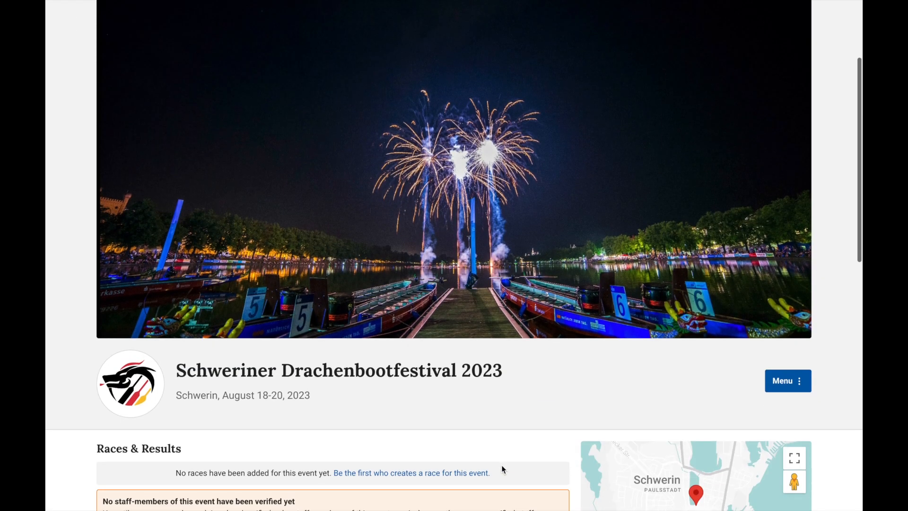
Read the notice about verified staff members and who may contribute race results for this event
scroll(501, 464, down, 2)
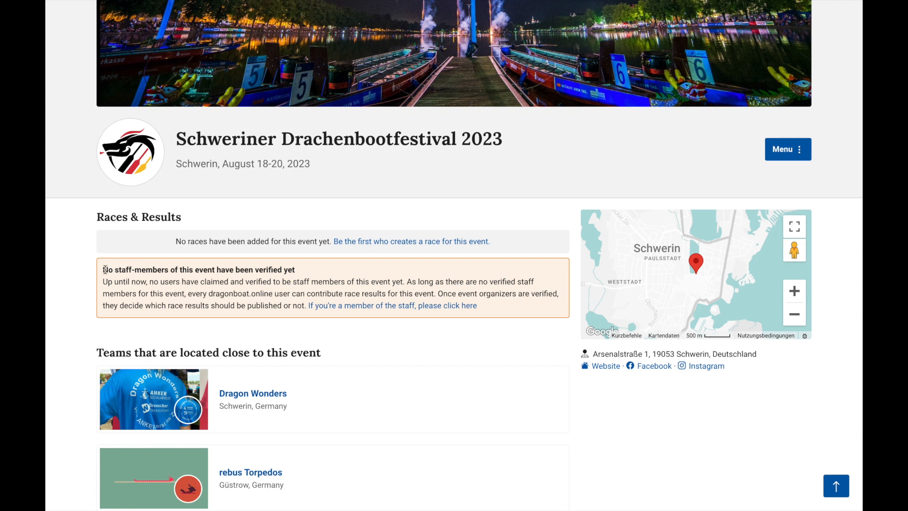
drag(103, 269, 298, 270)
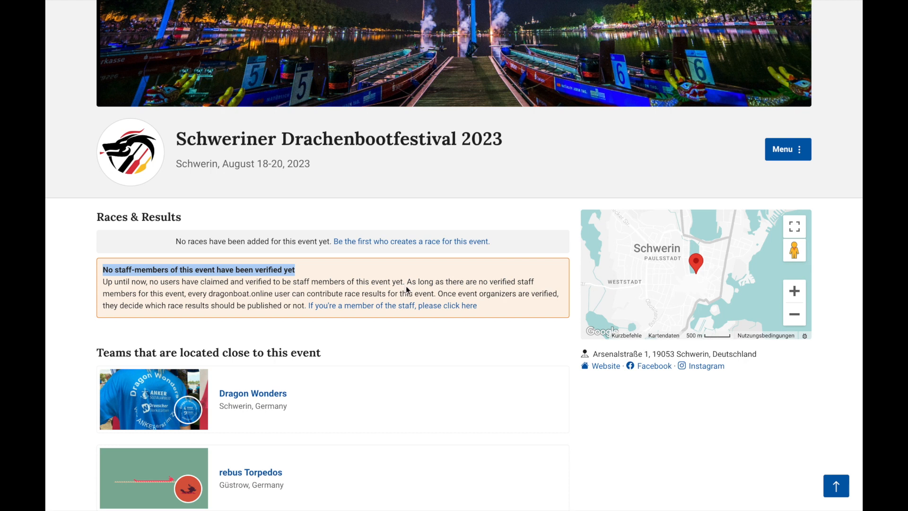
drag(407, 284, 435, 296)
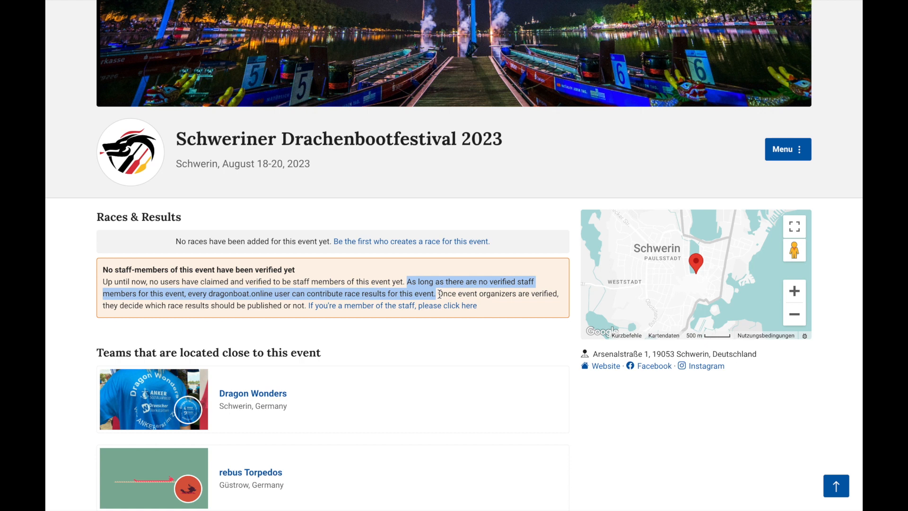
drag(439, 294, 307, 306)
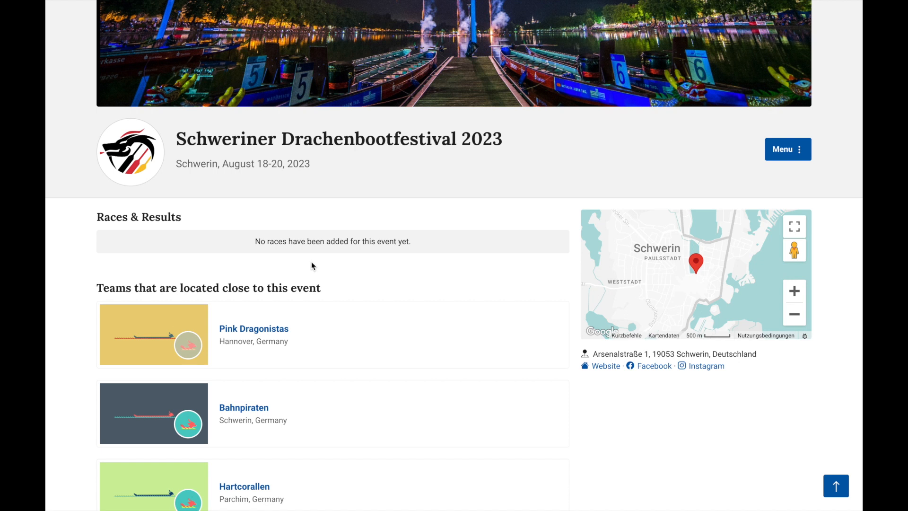
Start adding a race to the event and name the new cup it requires "Firemen's Cup"
click(788, 152)
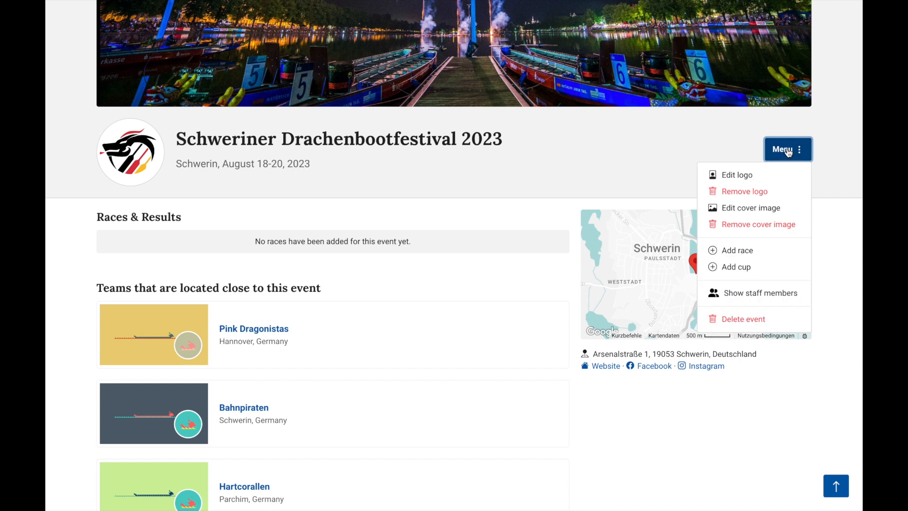
click(729, 253)
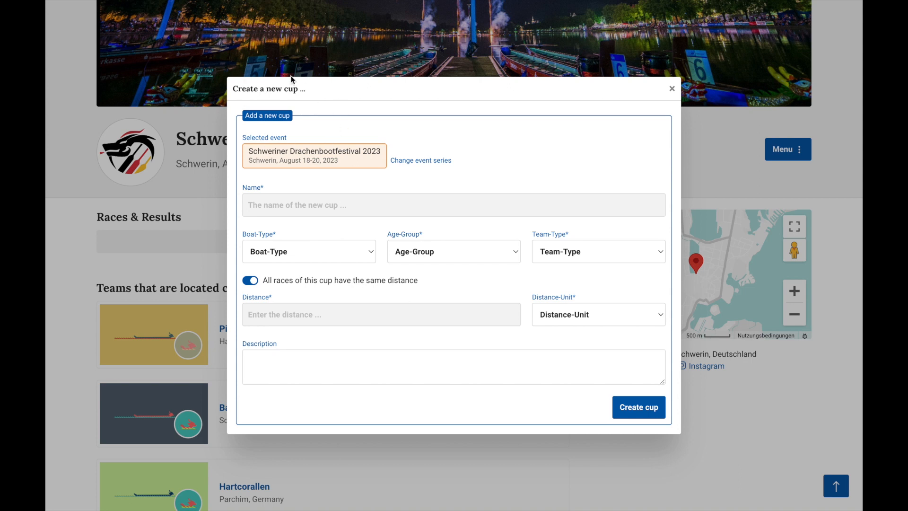
drag(233, 86, 308, 94)
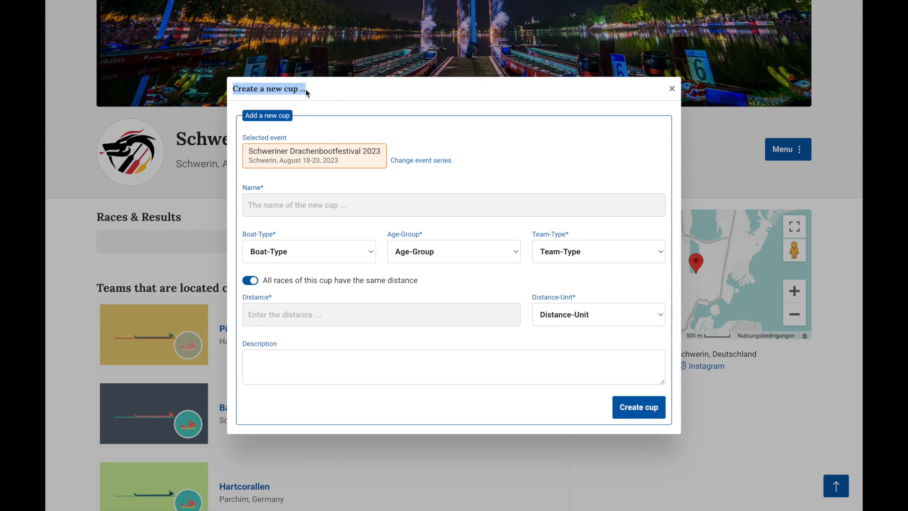
drag(247, 115, 289, 116)
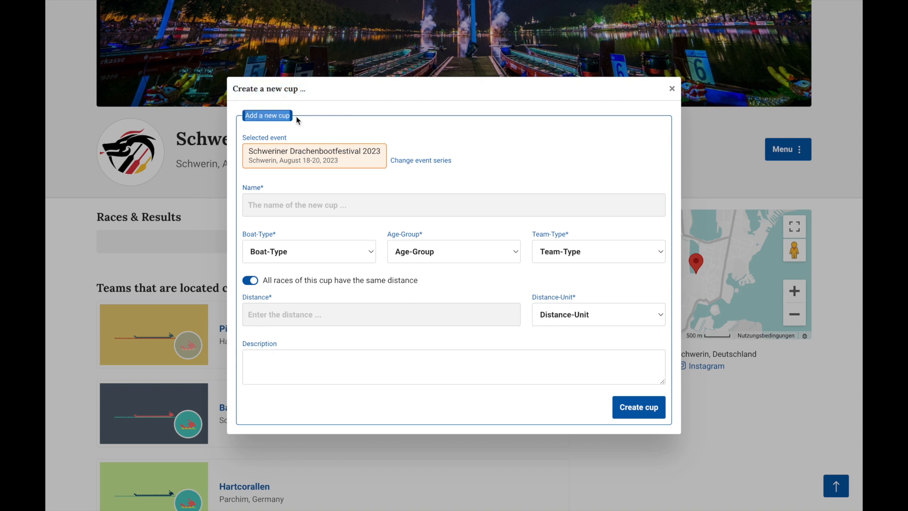
click(277, 207)
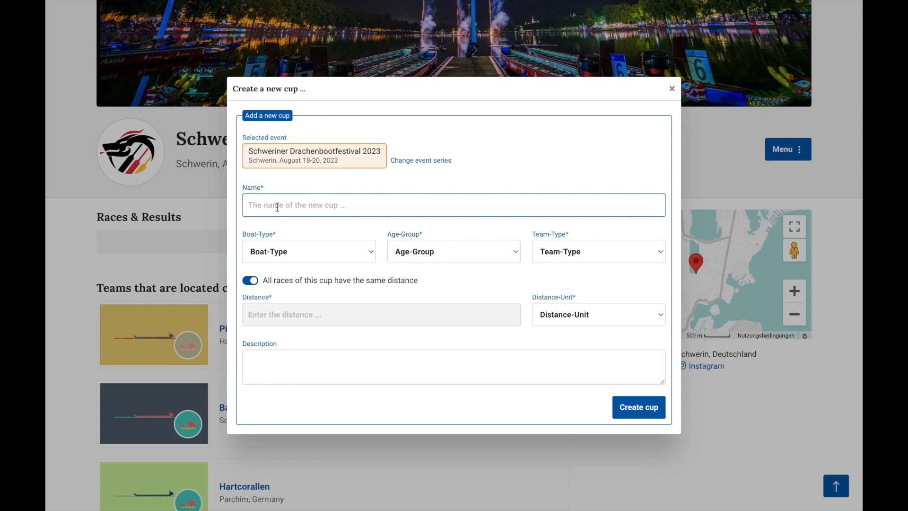
text(Fire)
text(mend)
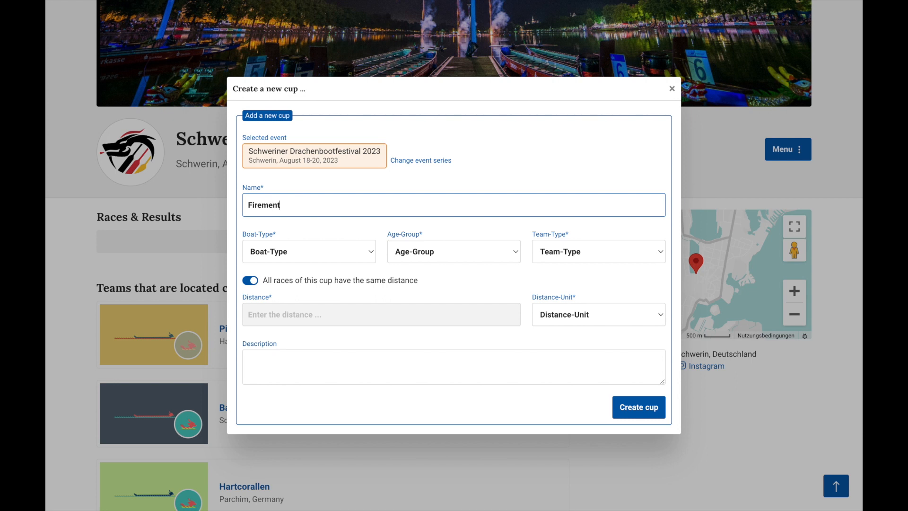
key(BackSpace)
text('s Cup)
Set the cup's boat type to Standard-Boat, its age group to Premier and its team type to Mixed
click(293, 253)
click(278, 277)
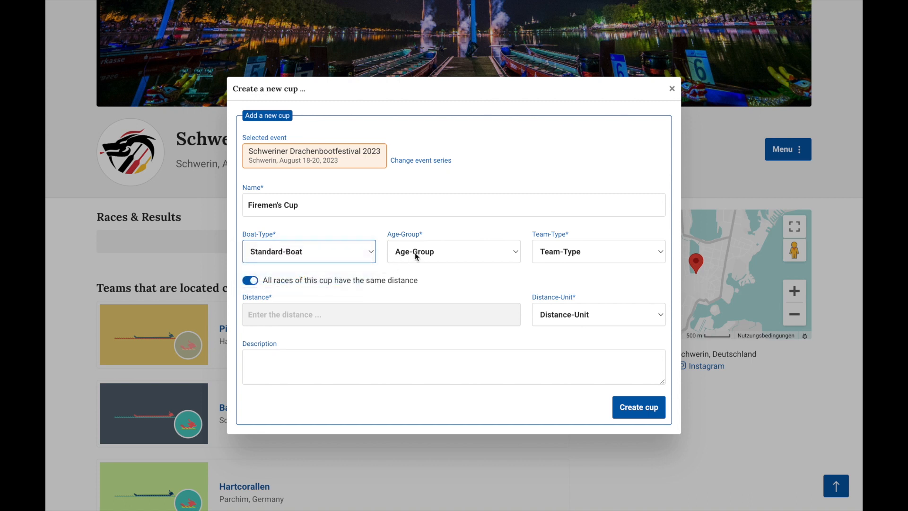
click(415, 252)
click(401, 304)
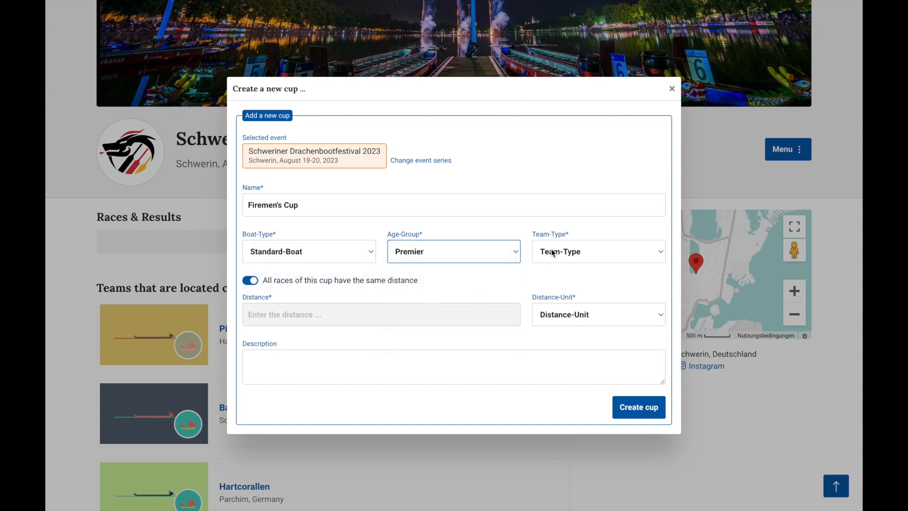
click(552, 250)
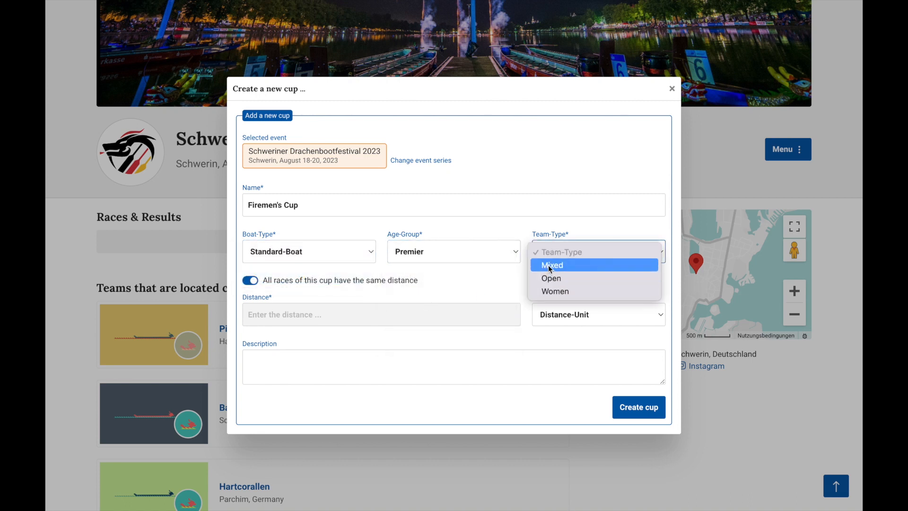
click(548, 265)
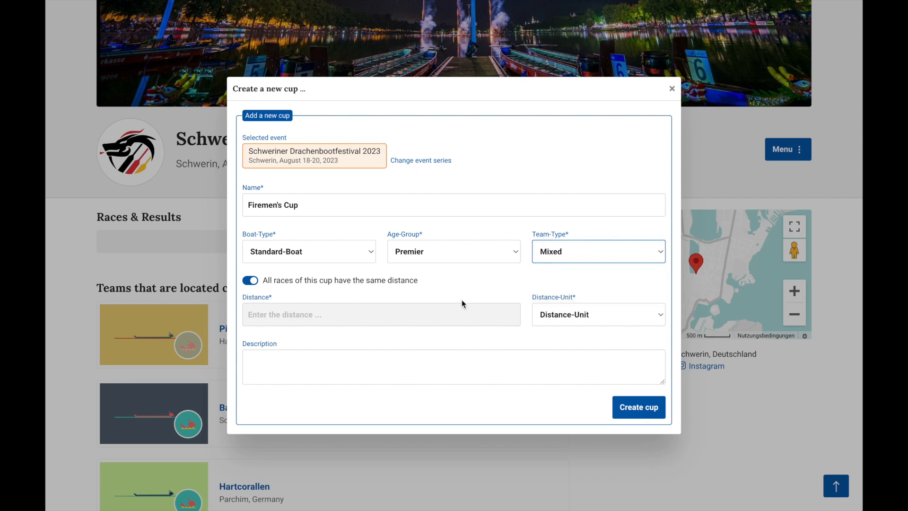
Set a common distance of 200 meters for all races of the cup and create the cup
click(357, 315)
text(20)
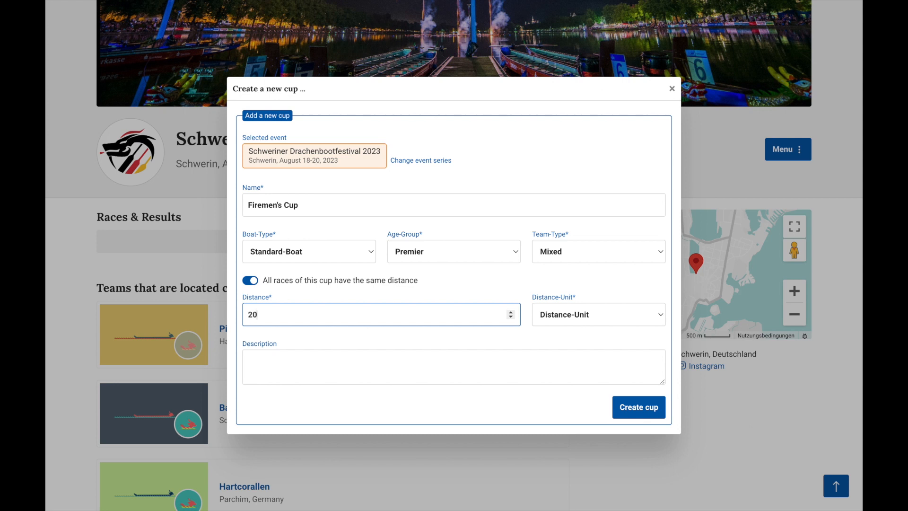
text(0)
click(548, 313)
click(549, 356)
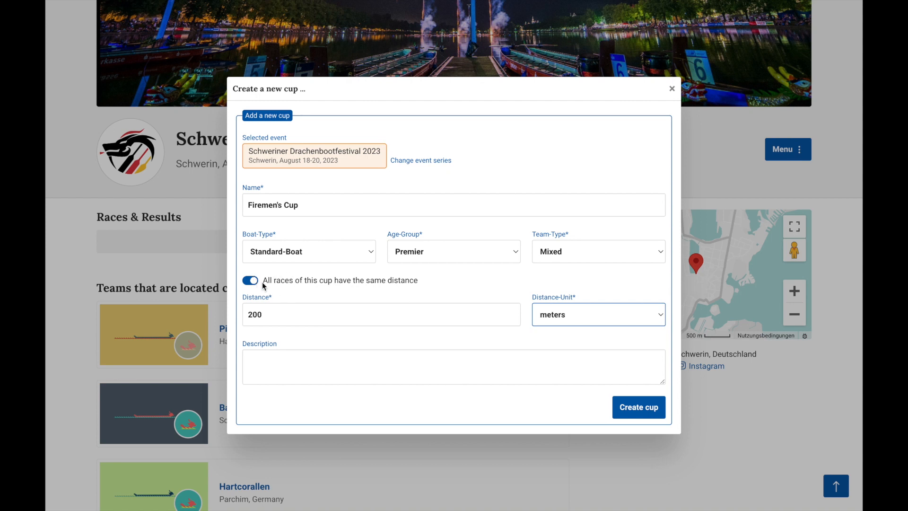
drag(264, 280, 417, 281)
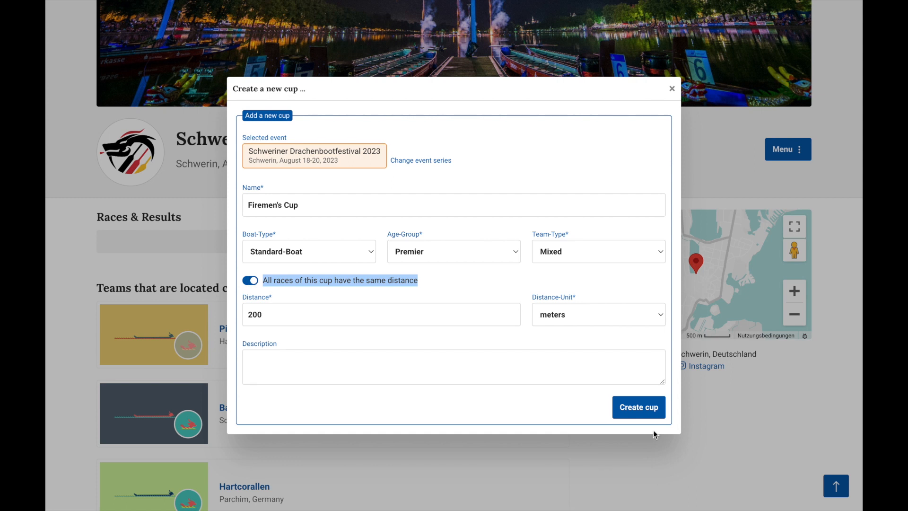
click(637, 411)
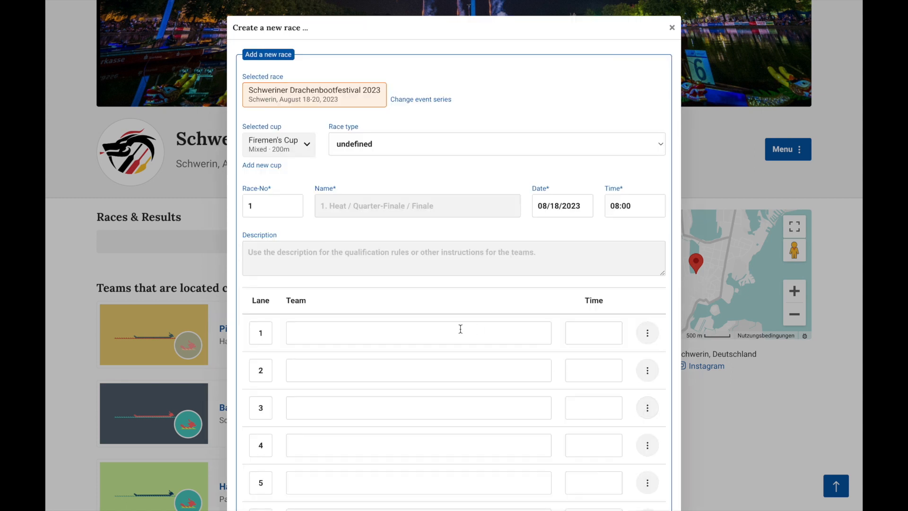
For the new race in the Firemen's Cup, set the race type to Round and the name to "1st Round"
scroll(461, 329, down, 1)
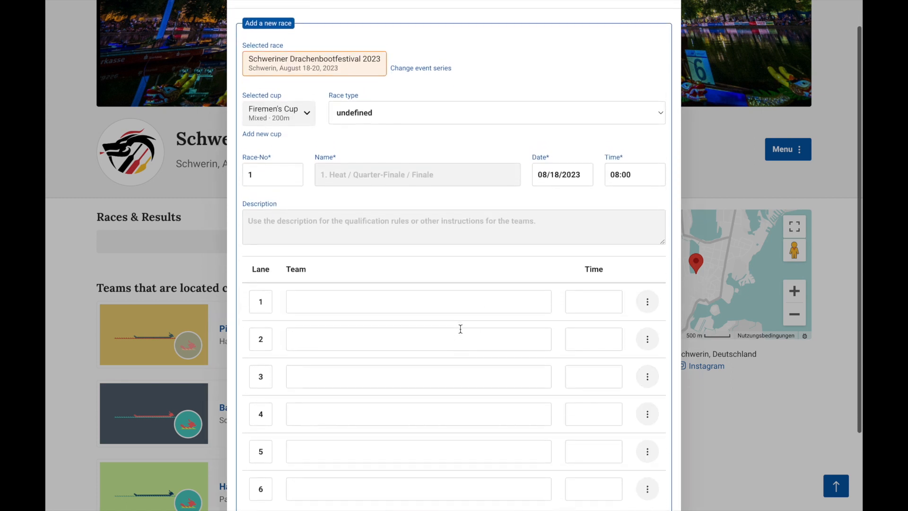
scroll(460, 329, up, 1)
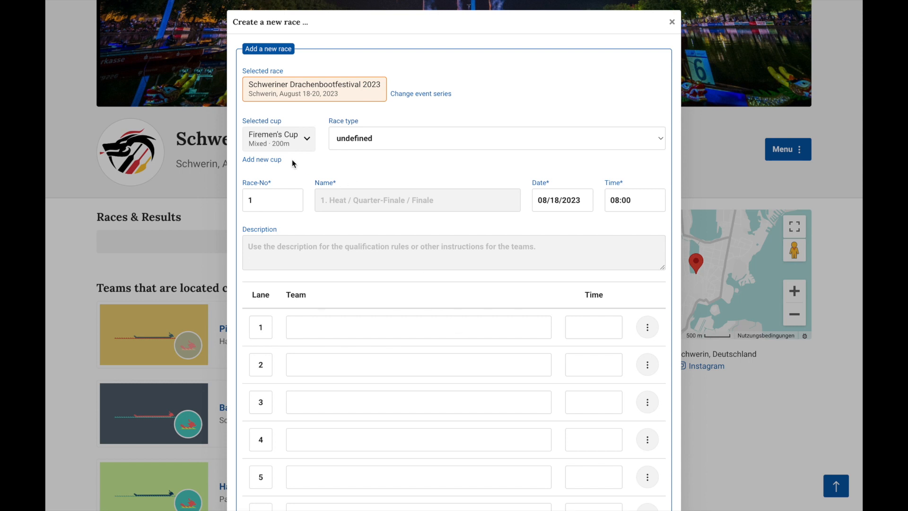
click(279, 146)
click(280, 137)
click(356, 138)
click(352, 150)
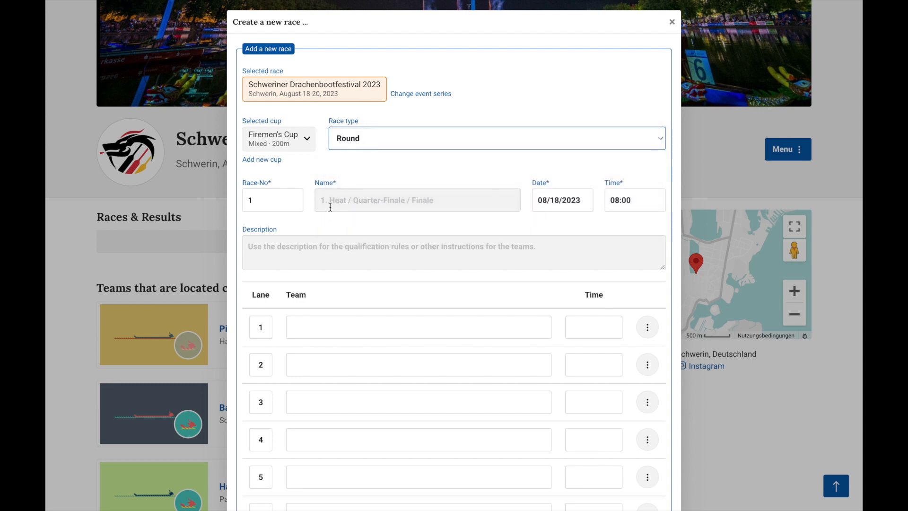
click(330, 207)
text(1st)
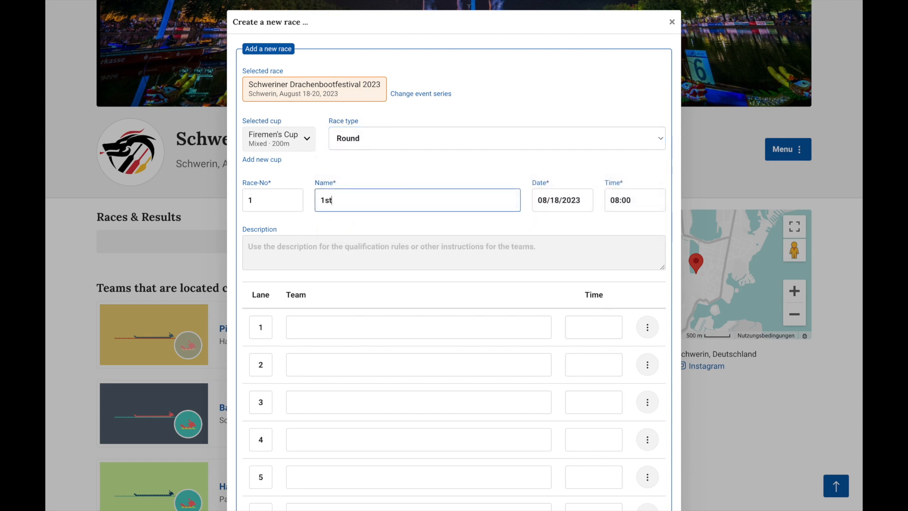
text( Round)
Enter the race description "Time qualification. Race results are summed after the first two rounds. Fastest three teams will qualify for the final."
click(314, 247)
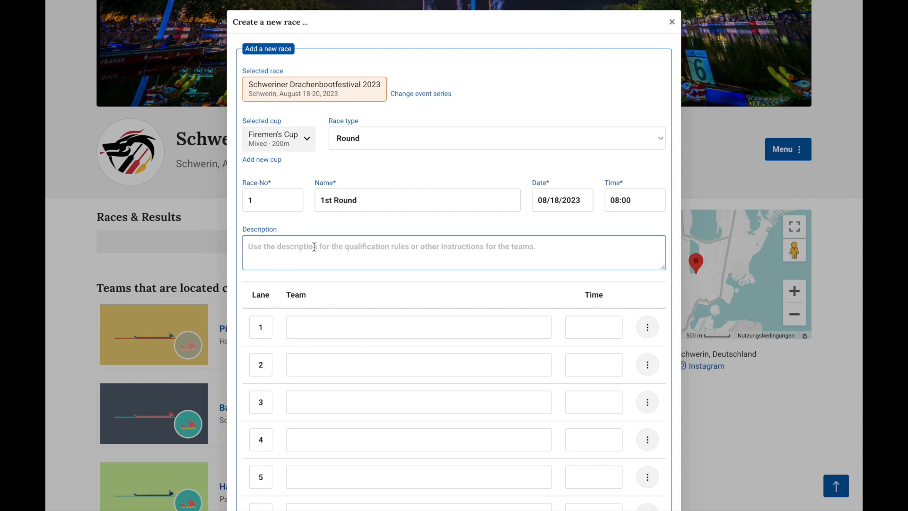
text(Time qualifica)
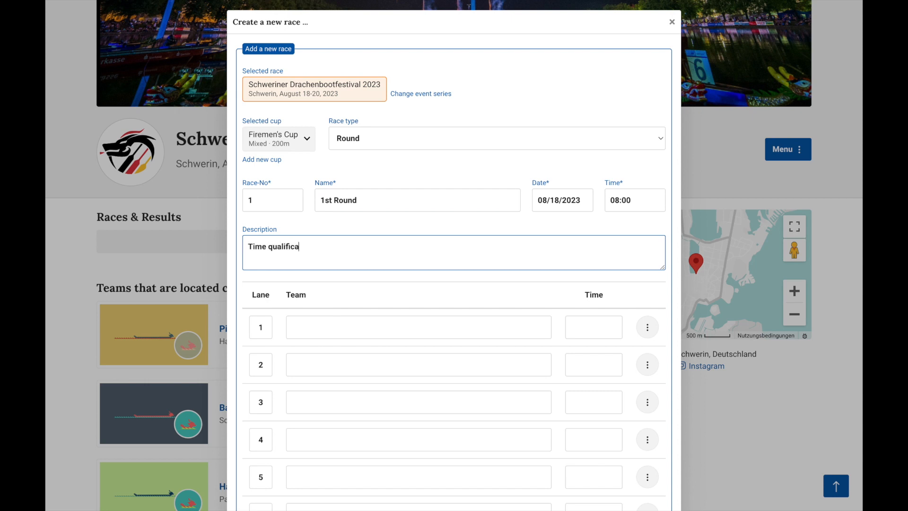
text(tion. Race results are summed a)
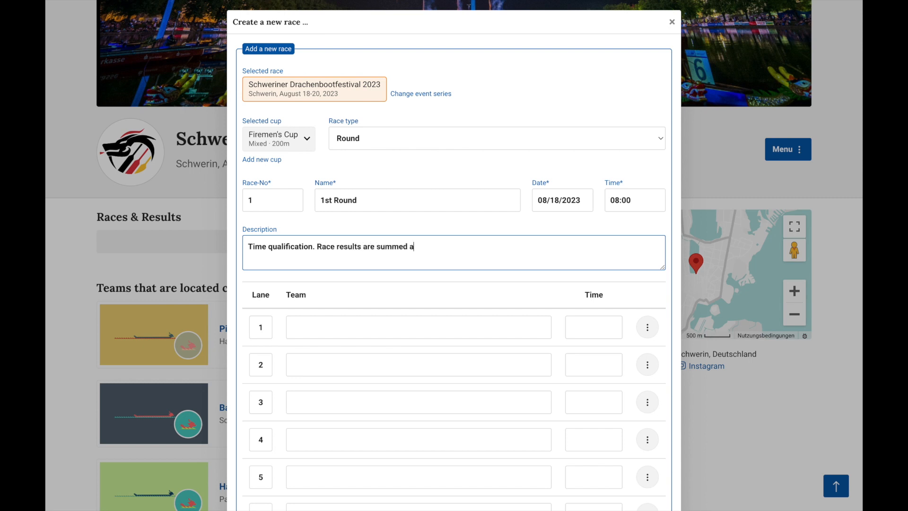
text(fter the first two rounds. F)
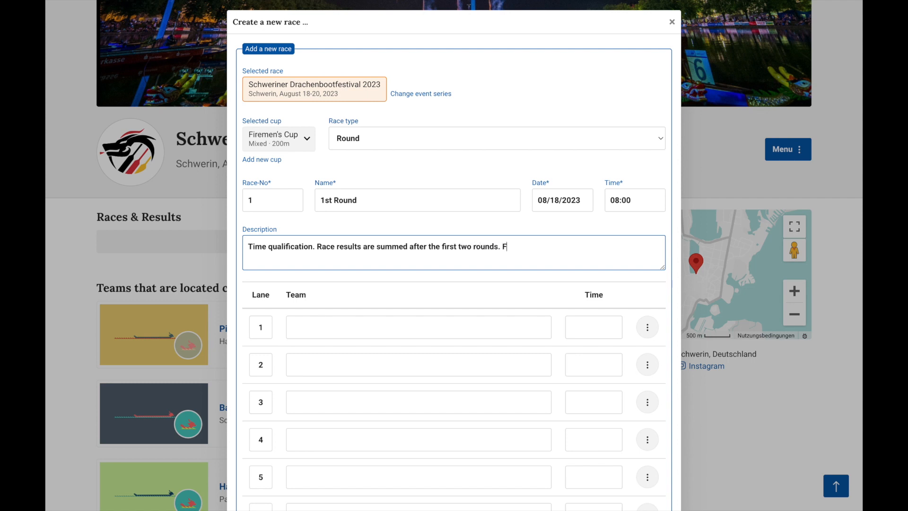
text(astest three teams will)
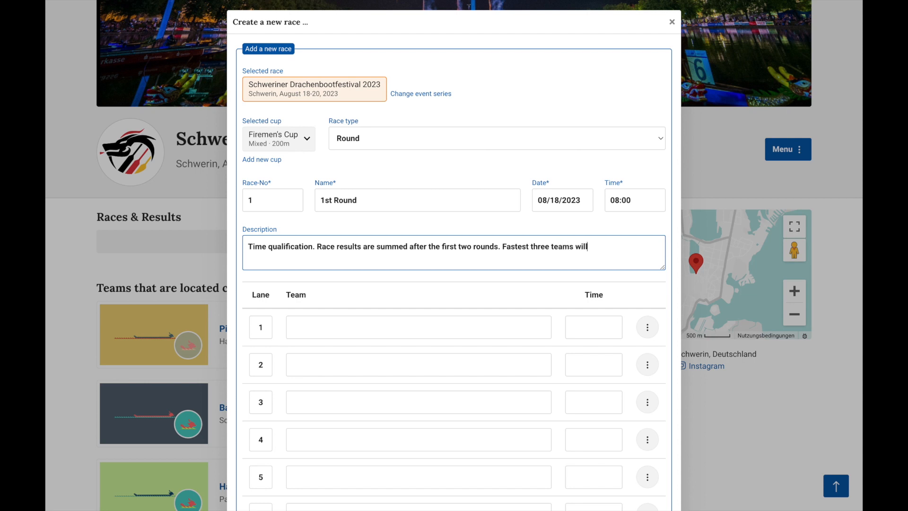
text( qualify for the final.)
Enter the teams Flying Turtles, Silverbacks United and Yellow Submarine for lanes 1 to 3 of the 1st Round
click(308, 328)
text(Flying T)
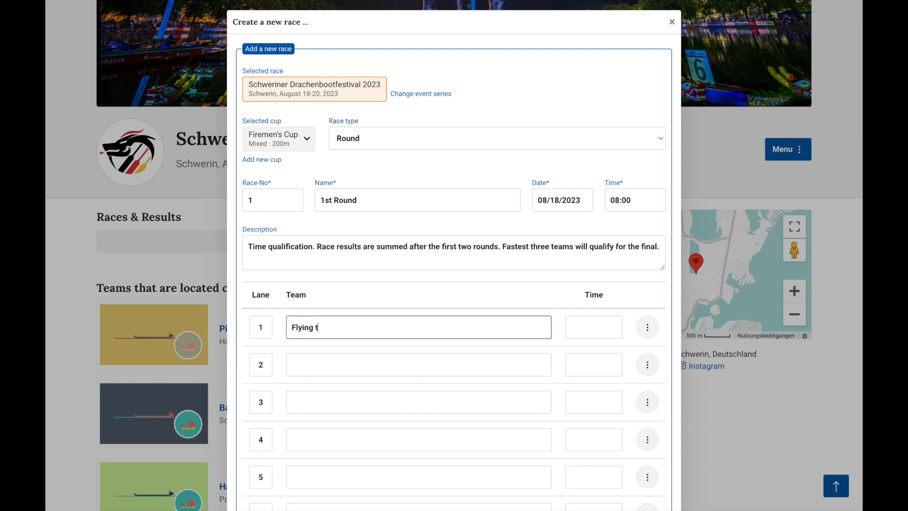
text(urtles)
key(Tab)
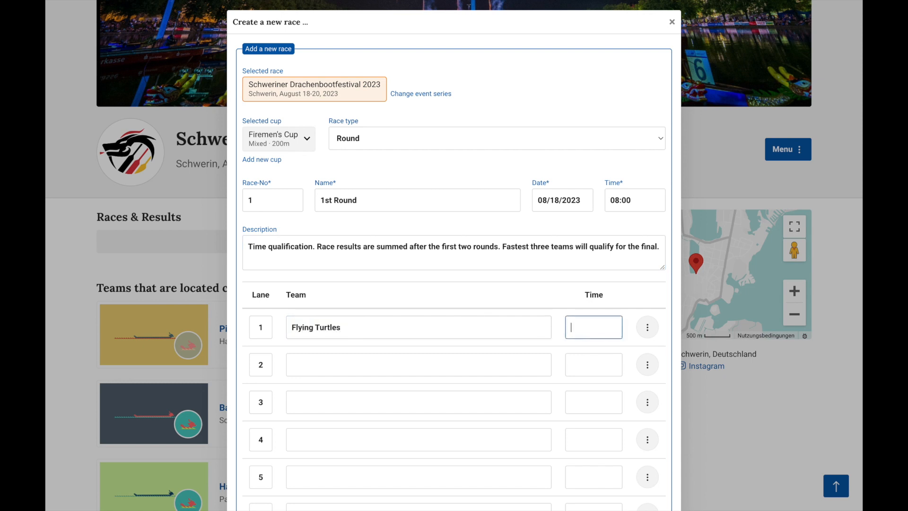
click(319, 364)
text(Silverb)
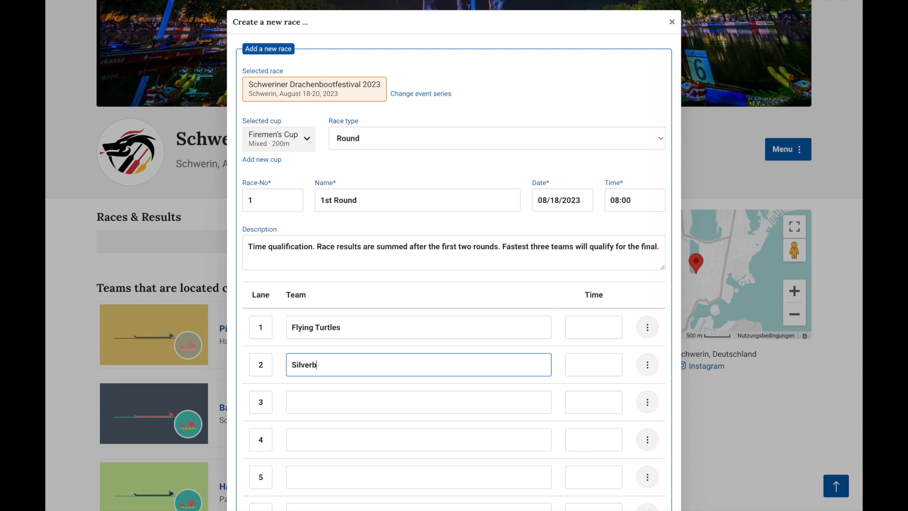
text(acks United)
text(Yello)
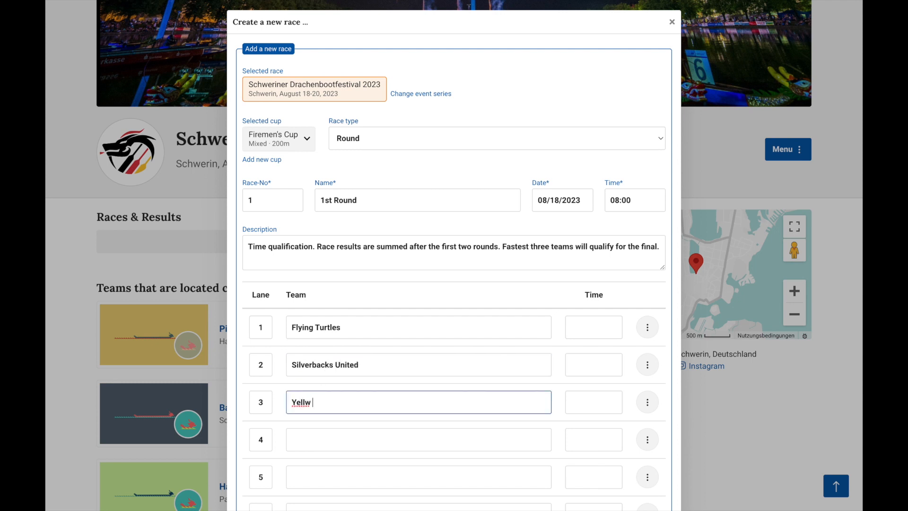
text(w Submarine)
Enter ABC Team, Black Pearl and Hamburg Allstars for lanes 4 to 6, and create the race with a new one following
click(309, 429)
text(ABD)
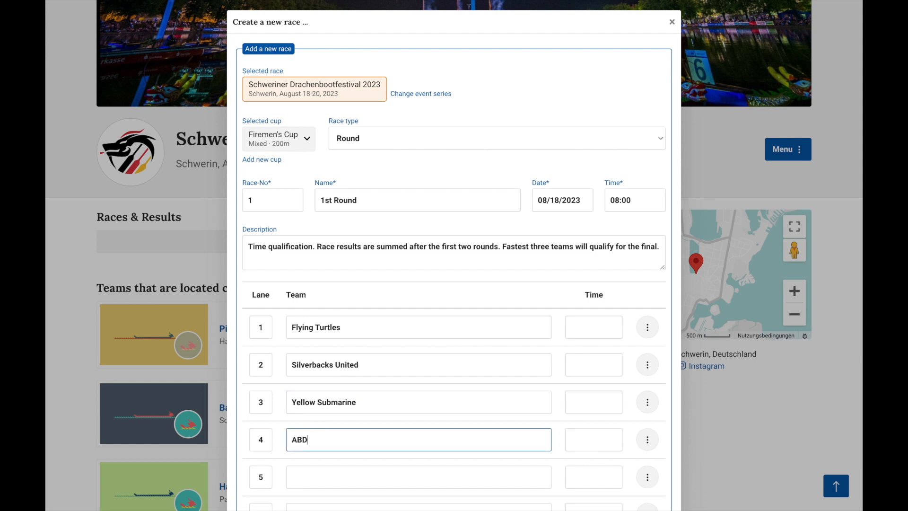
text( Team)
scroll(312, 440, down, 1)
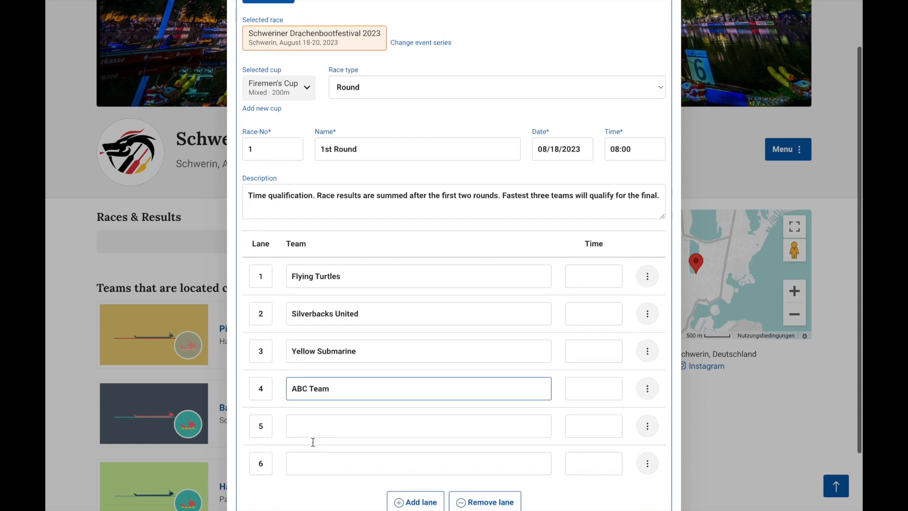
click(314, 419)
text(Black Pearl)
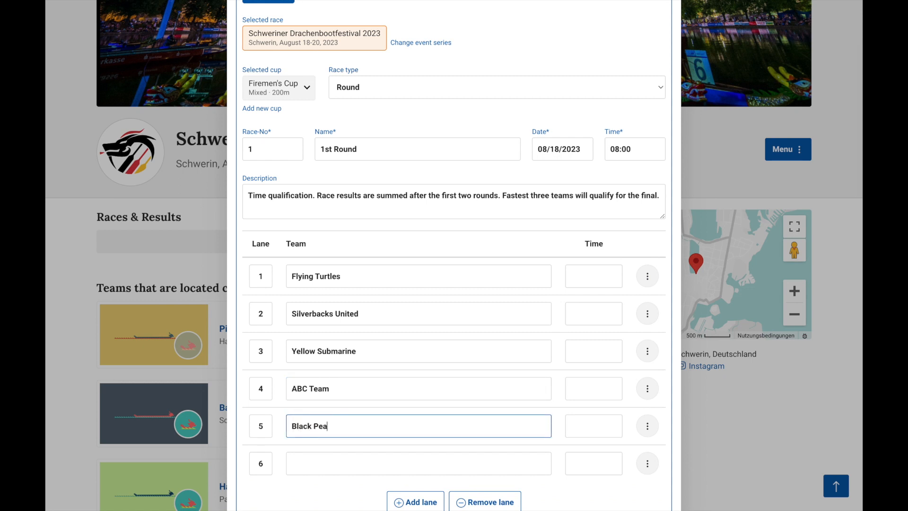
click(310, 457)
text(Ham)
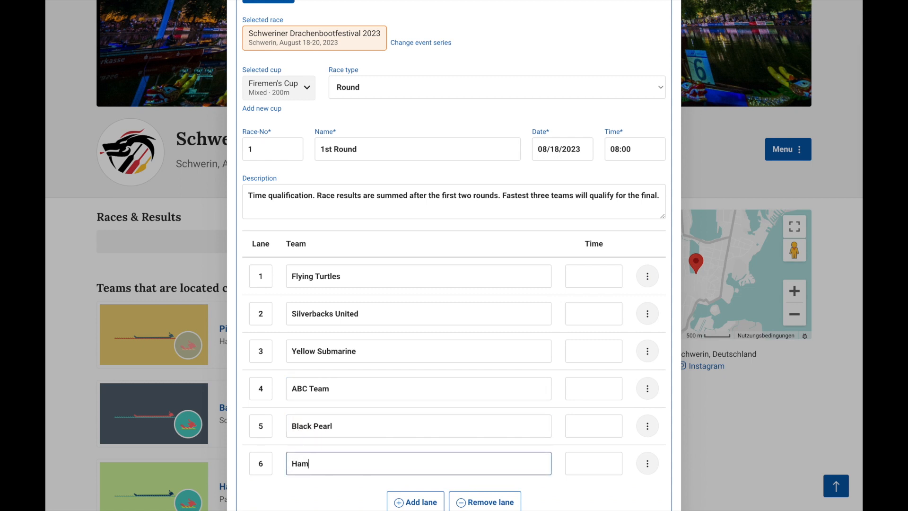
text(burg Allstars)
scroll(638, 451, down, 3)
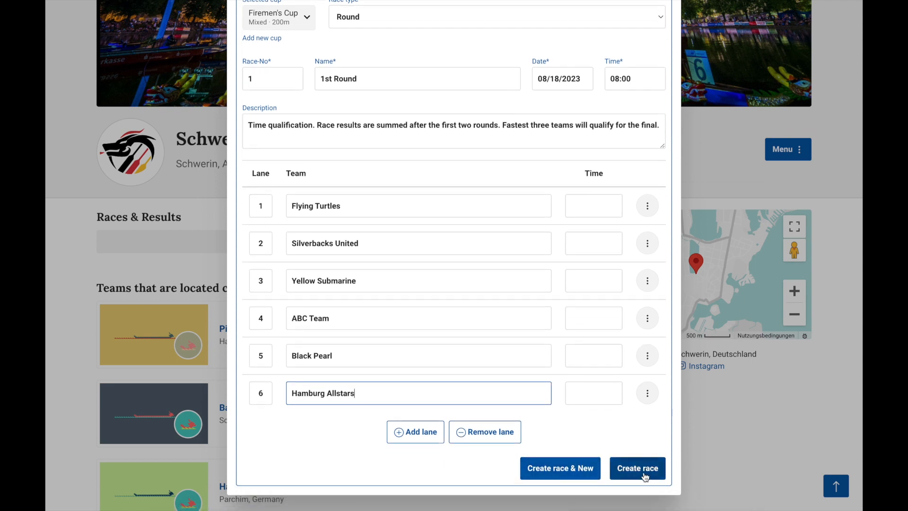
click(572, 467)
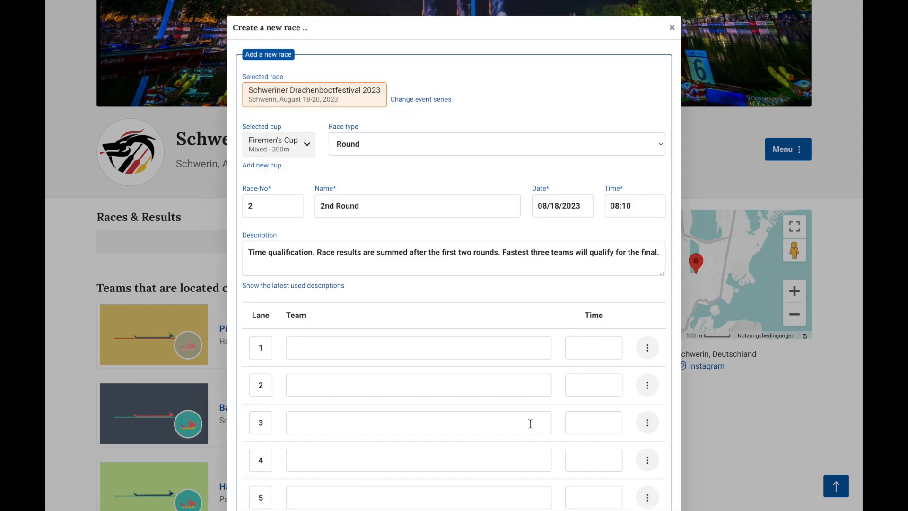
Set the start time of the 2nd Round race to 09:00
scroll(529, 424, down, 2)
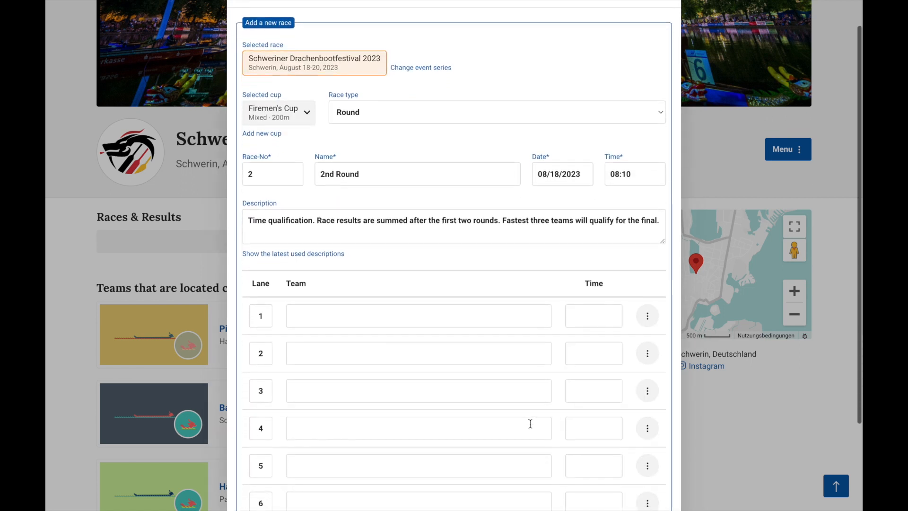
scroll(529, 424, up, 2)
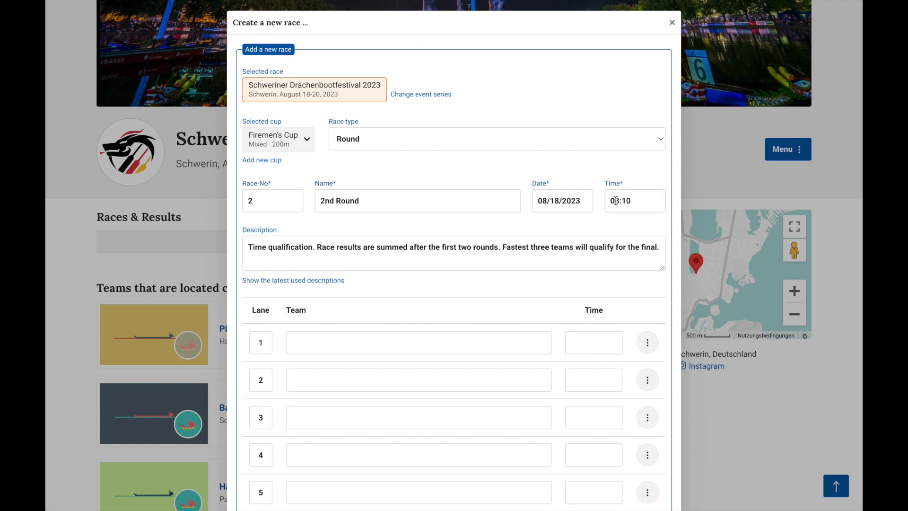
drag(615, 200, 649, 201)
text(0)
key(BackSpace)
text(9:00)
Assign the existing teams Black Pearl, Silverbacks United and ABC Team to lanes 1 to 3 of the 2nd Round
scroll(326, 224, down, 1)
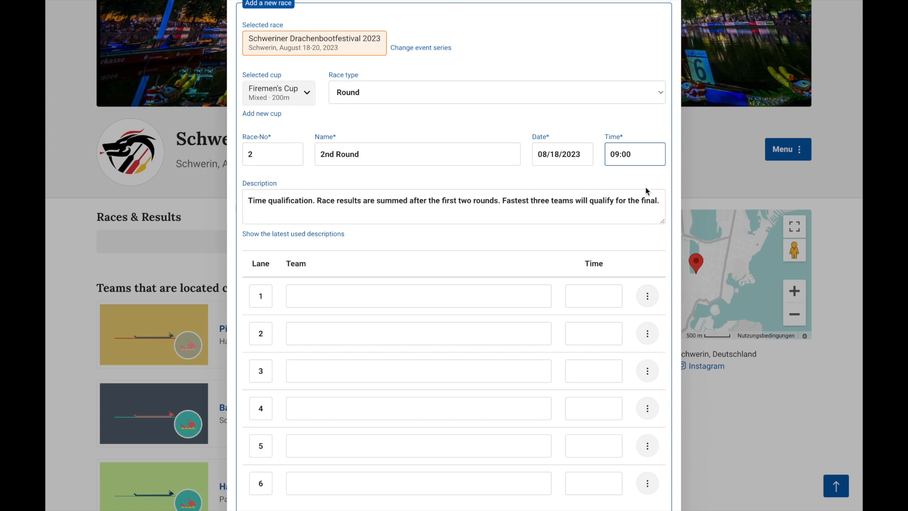
scroll(488, 209, down, 1)
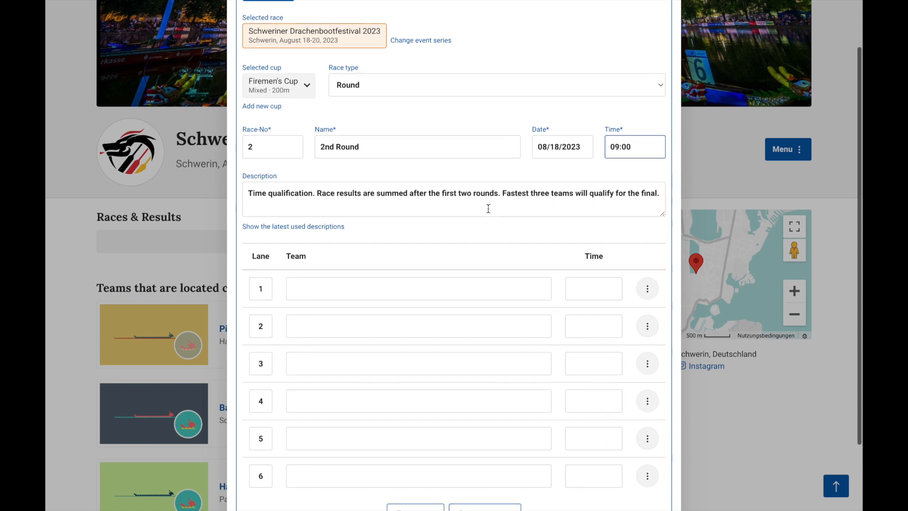
scroll(487, 208, down, 1)
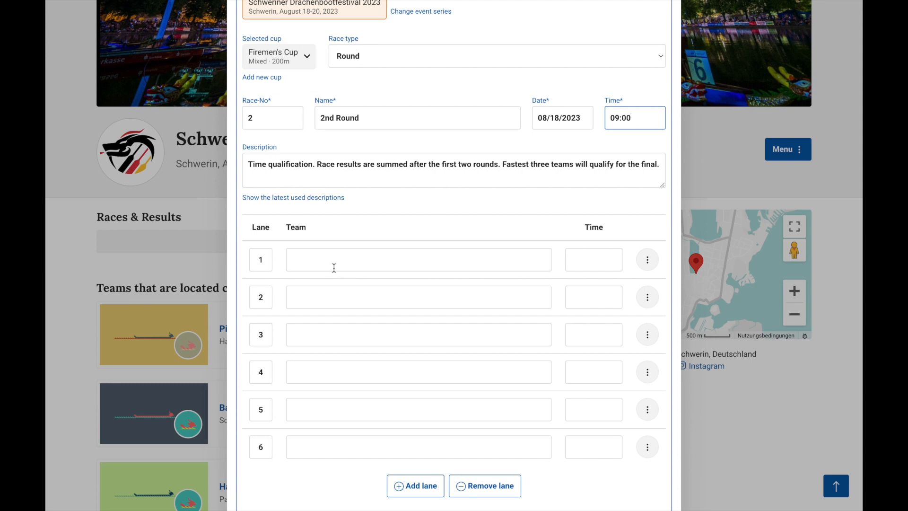
scroll(333, 268, down, 1)
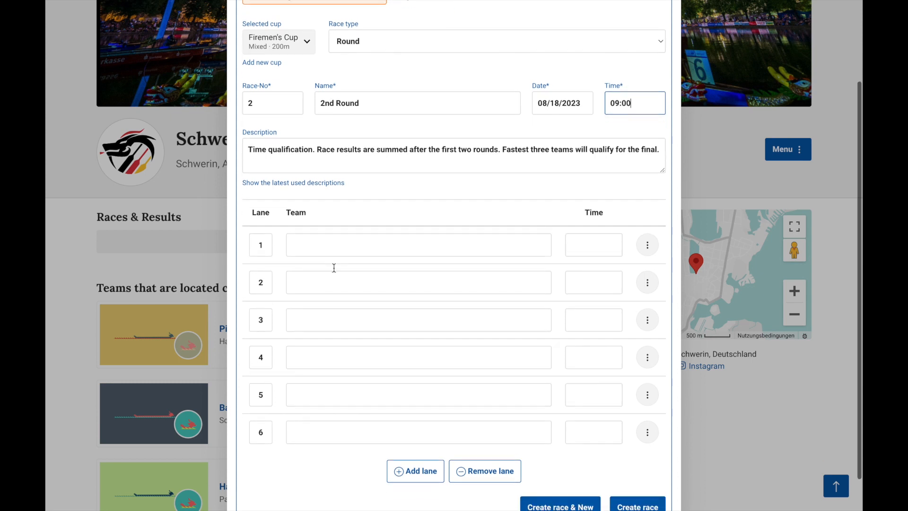
click(320, 244)
text(B)
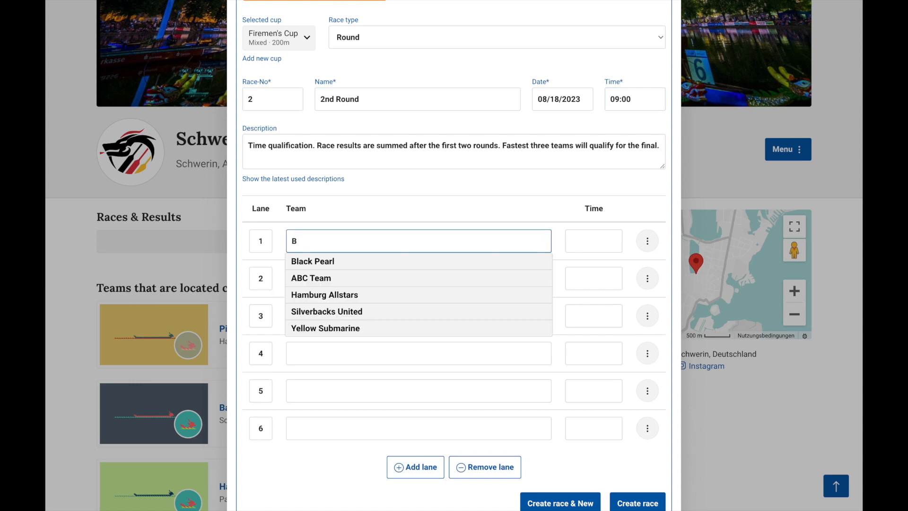
text(l)
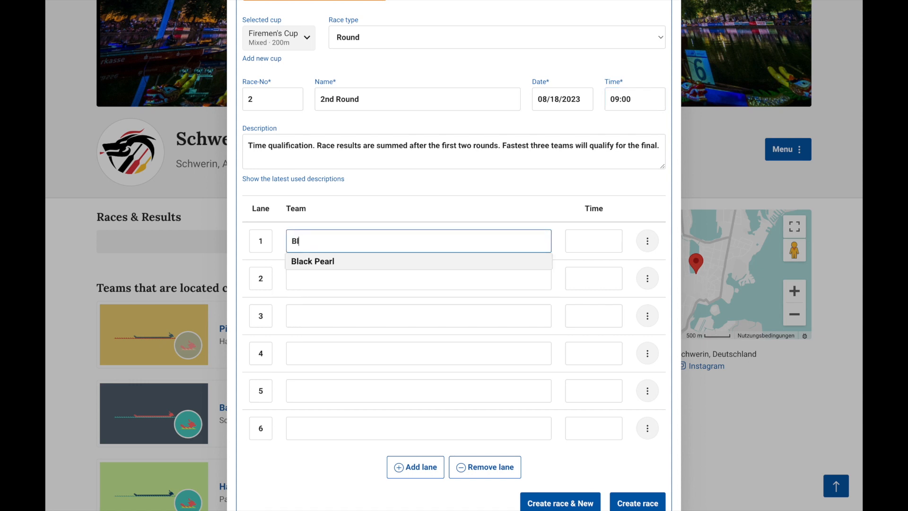
click(325, 263)
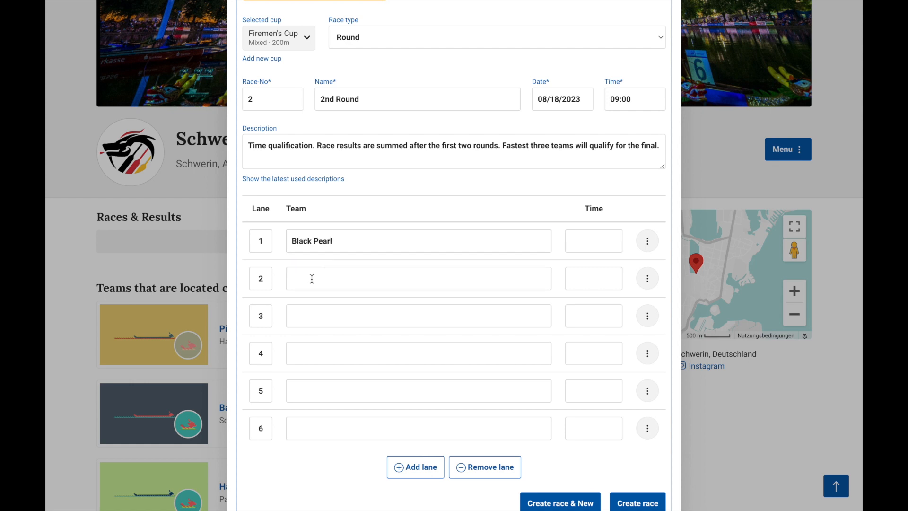
click(312, 278)
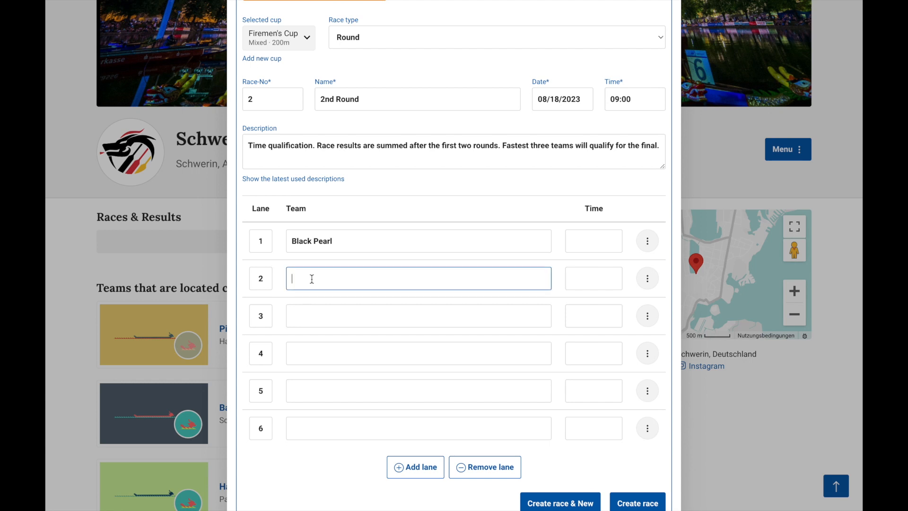
text(S)
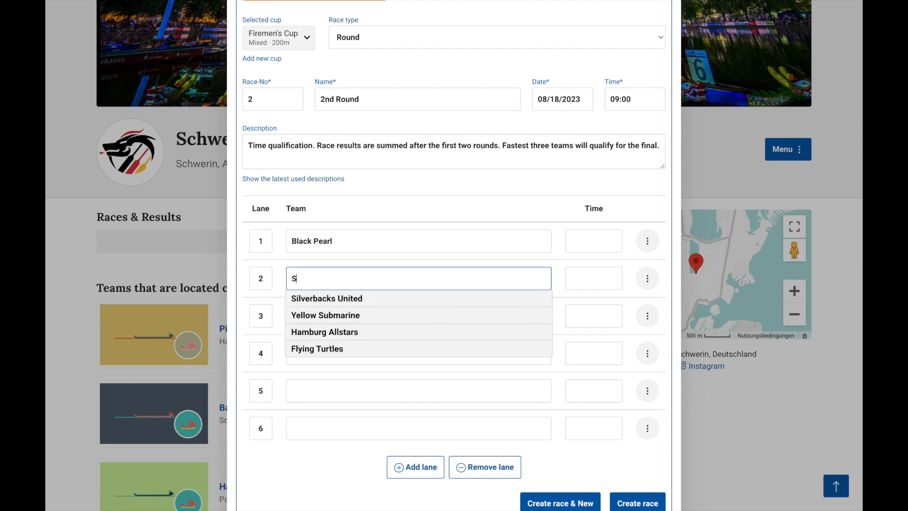
click(312, 299)
click(307, 313)
text(a)
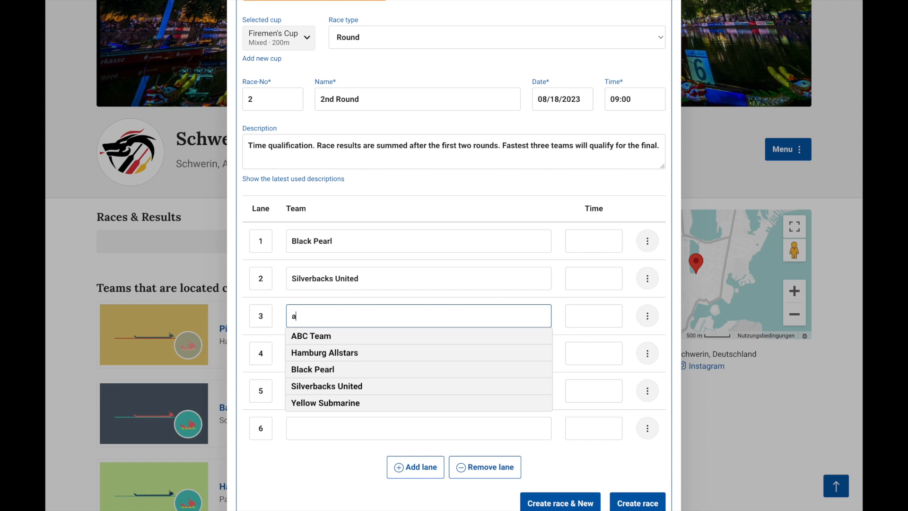
click(305, 337)
Enter Flying Turtle, Hamburg Allstars and Yellow Submarine for lanes 4 to 6, and create the 2nd Round with a new race following
click(301, 351)
text(F)
key(BackSpace)
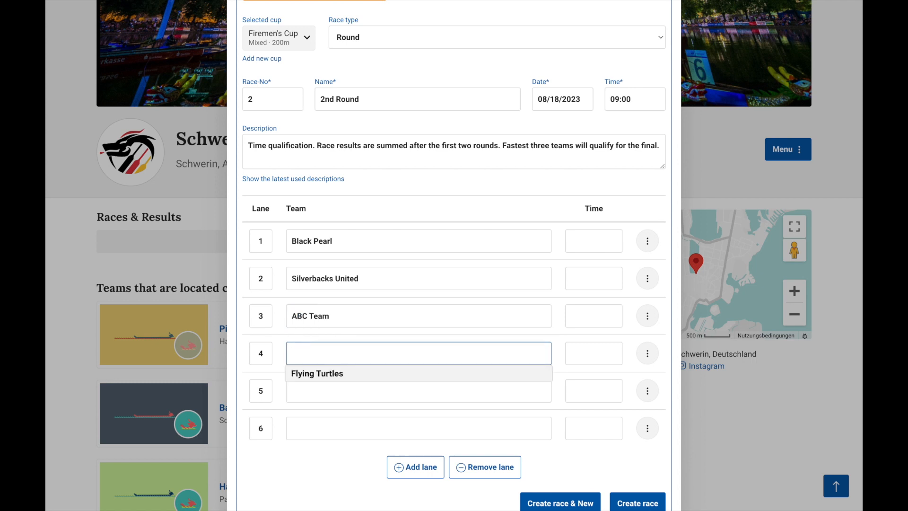
text(Flying Turtle)
click(298, 398)
text(H)
click(302, 411)
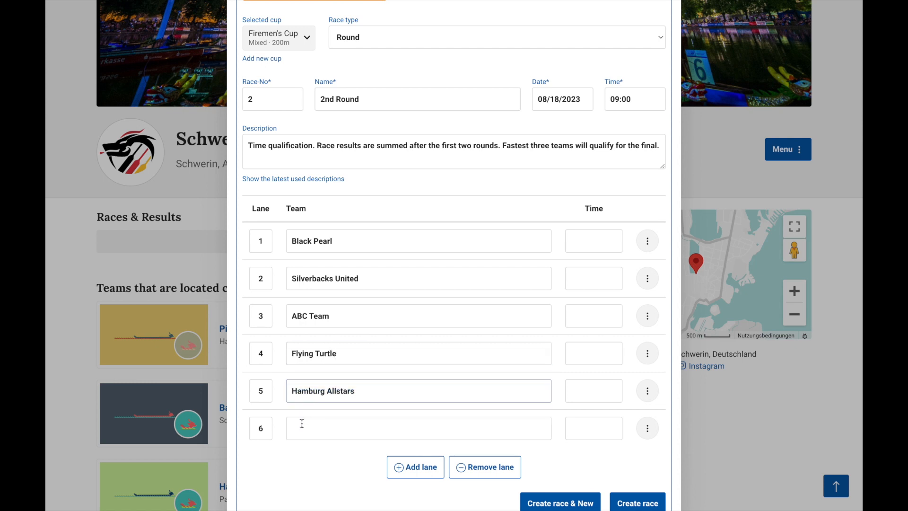
click(300, 426)
text(Y)
click(308, 446)
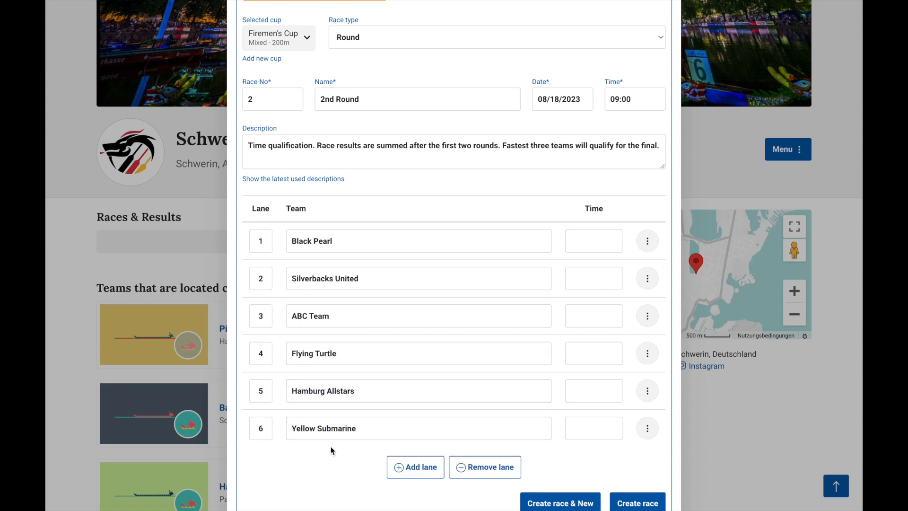
scroll(332, 452, down, 1)
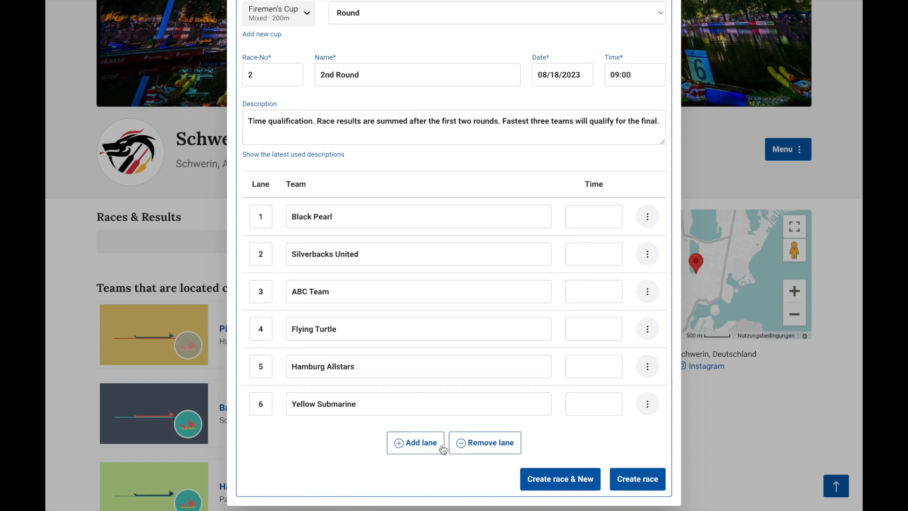
click(539, 477)
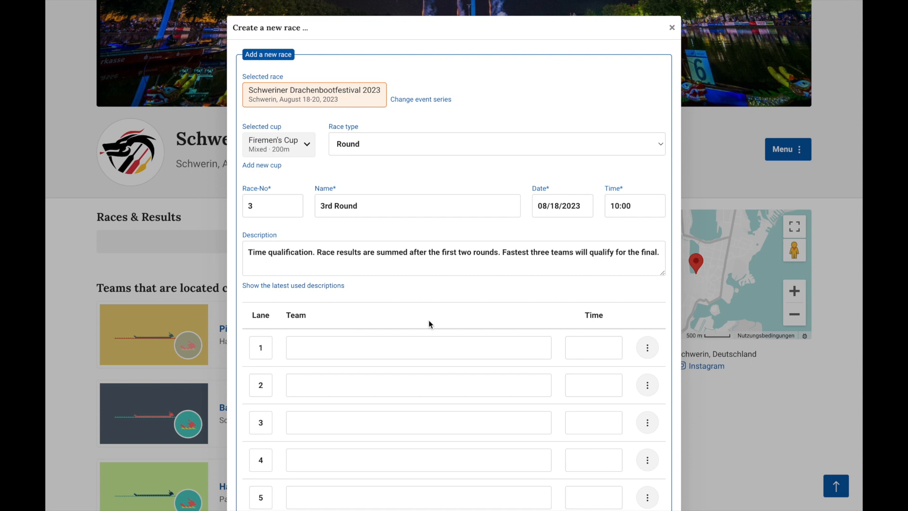
For the third race of the Firemen's Cup, set the race type to Cup Final and the name to "Final"
click(270, 142)
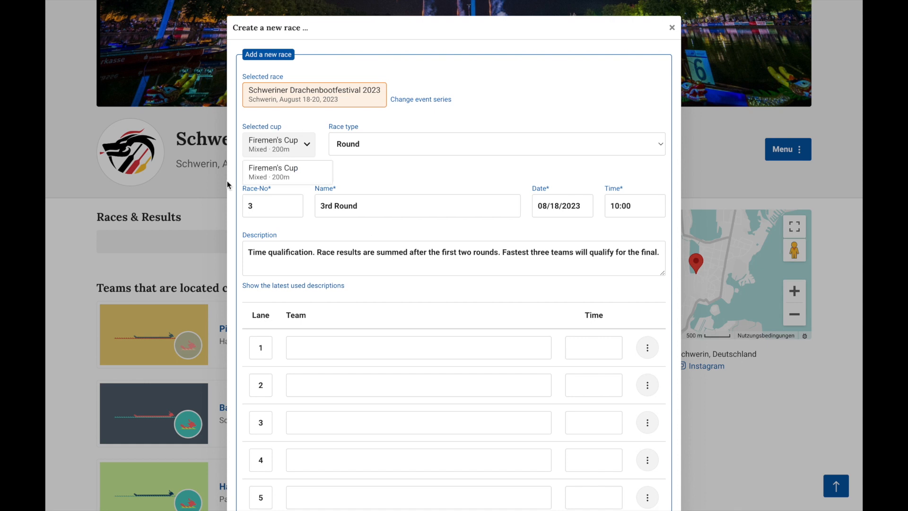
click(277, 153)
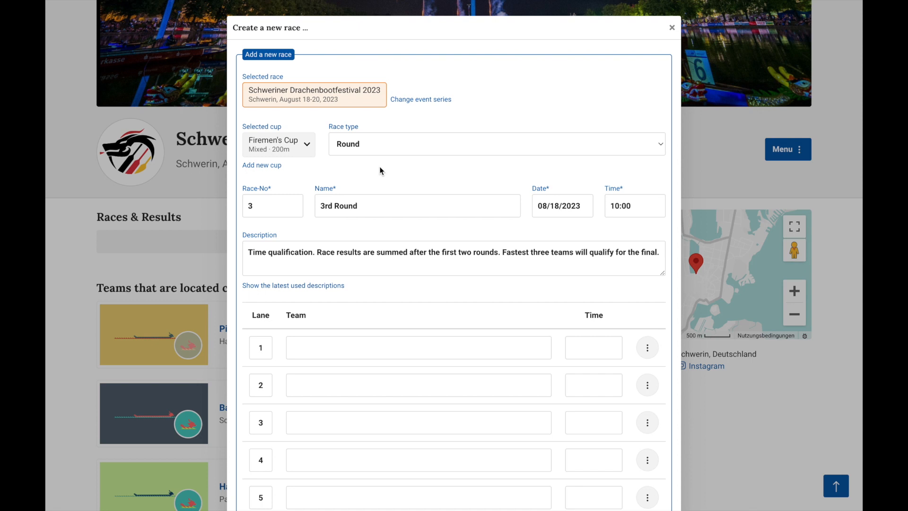
click(381, 147)
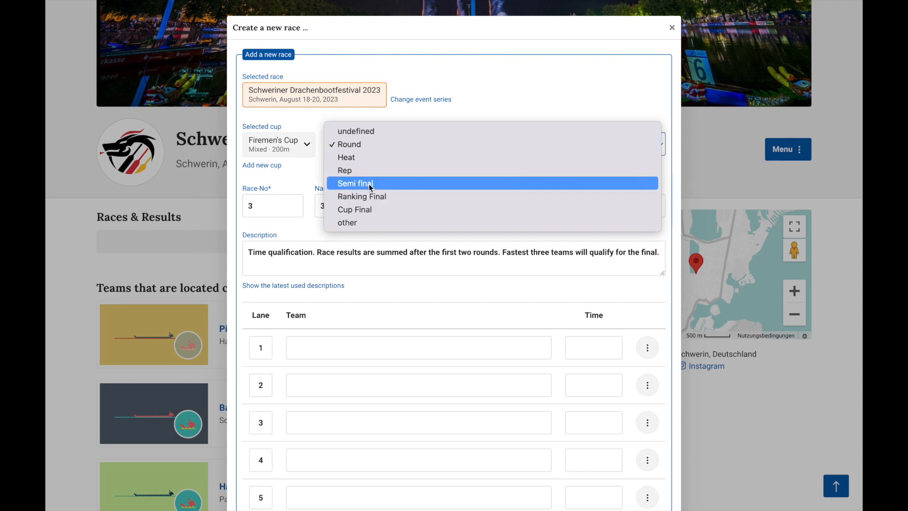
click(366, 210)
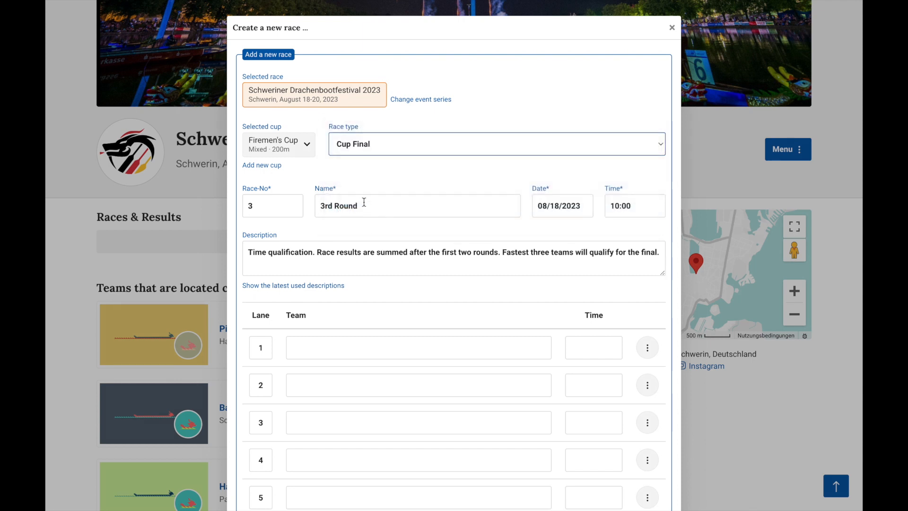
click(363, 208)
triple_click(362, 208)
text(Final)
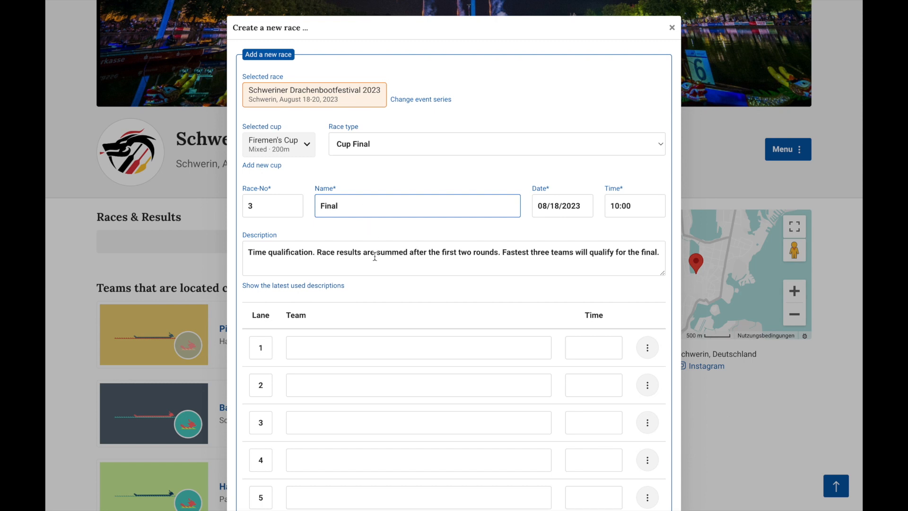
Remove three lanes from the Final race so that only lanes 1 to 3 remain
scroll(500, 269, down, 3)
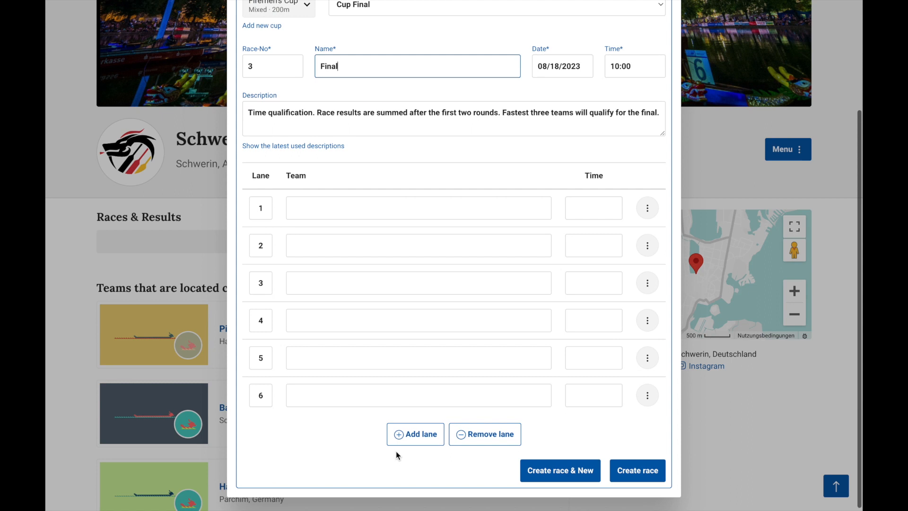
click(470, 434)
click(470, 434)
click(471, 433)
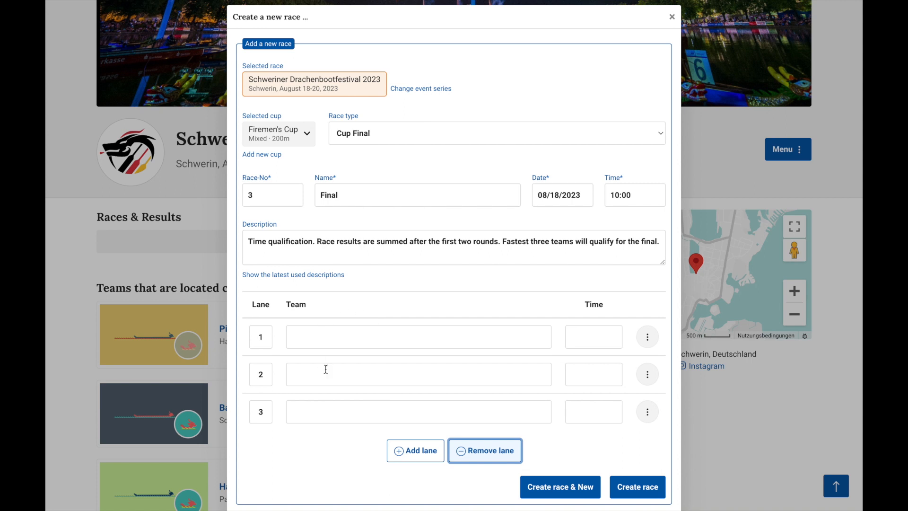
Replace the Final race's description with "Medal ceremony is at 1pm" and create the race
triple_click(323, 242)
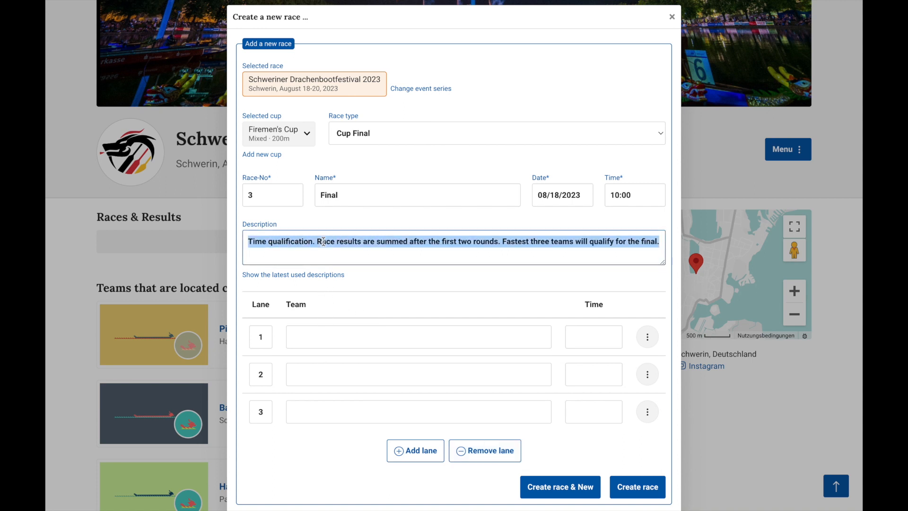
key(BackSpace)
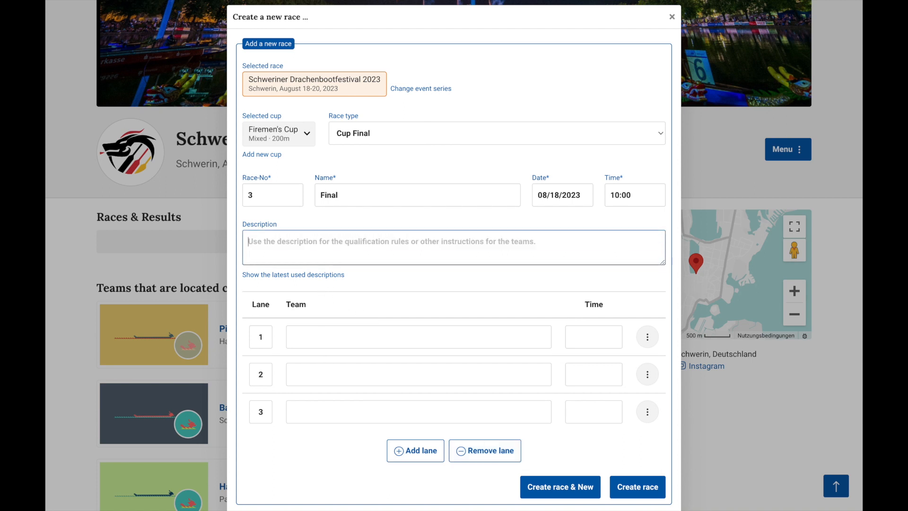
text(Medal)
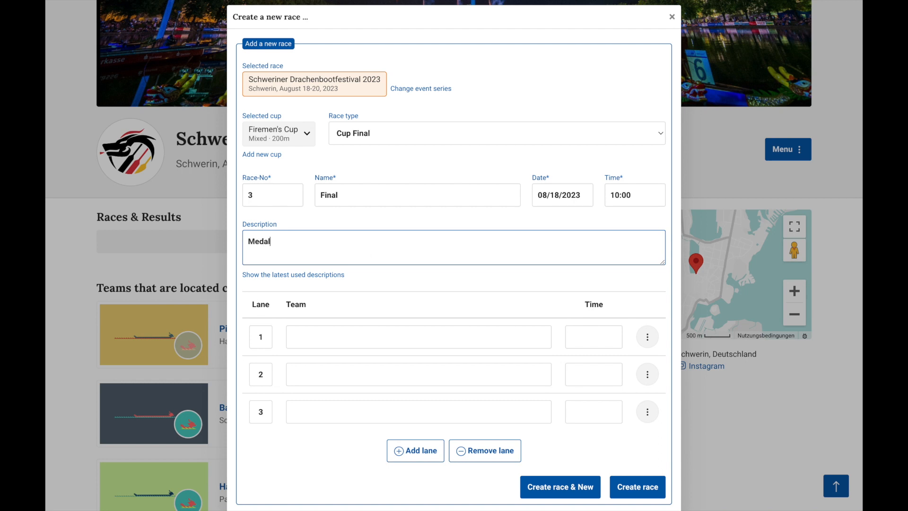
text( ceremony is a t 1pm)
scroll(422, 323, down, 1)
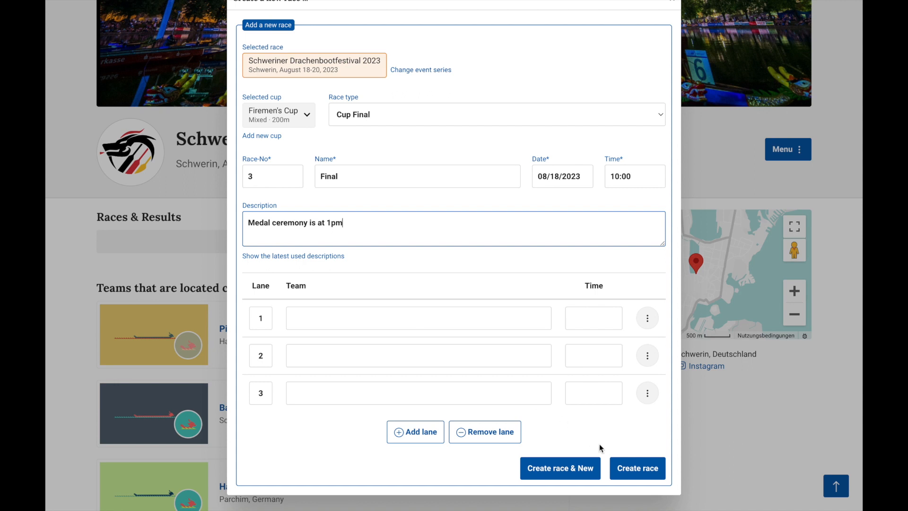
click(617, 466)
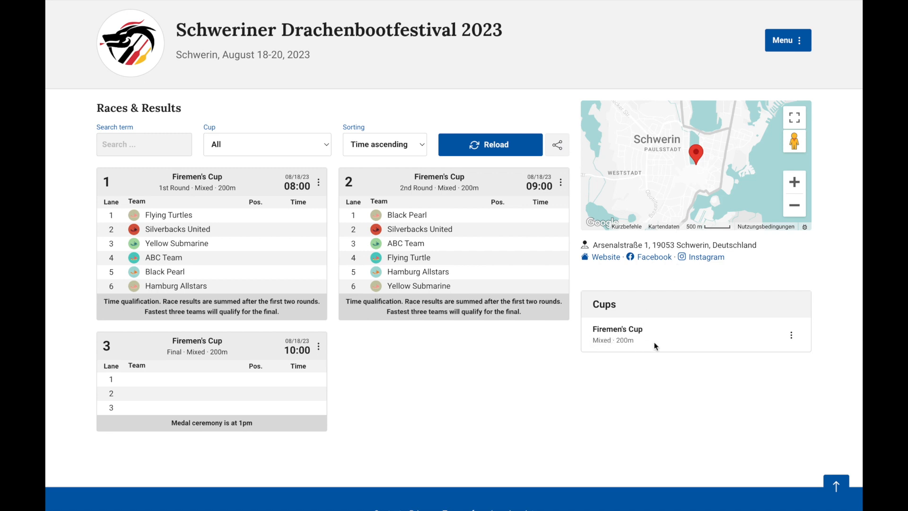
View the Firemen's Cup details, checking its participants and its races
scroll(656, 345, down, 1)
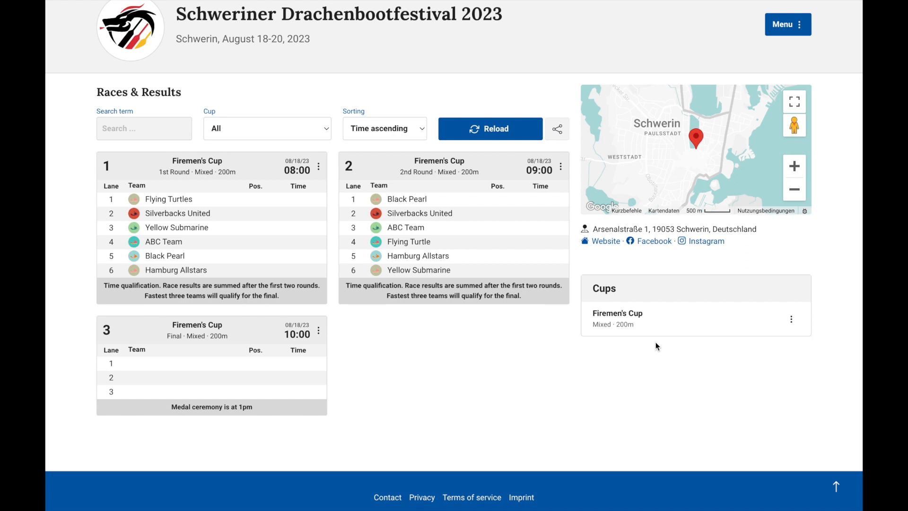
click(791, 320)
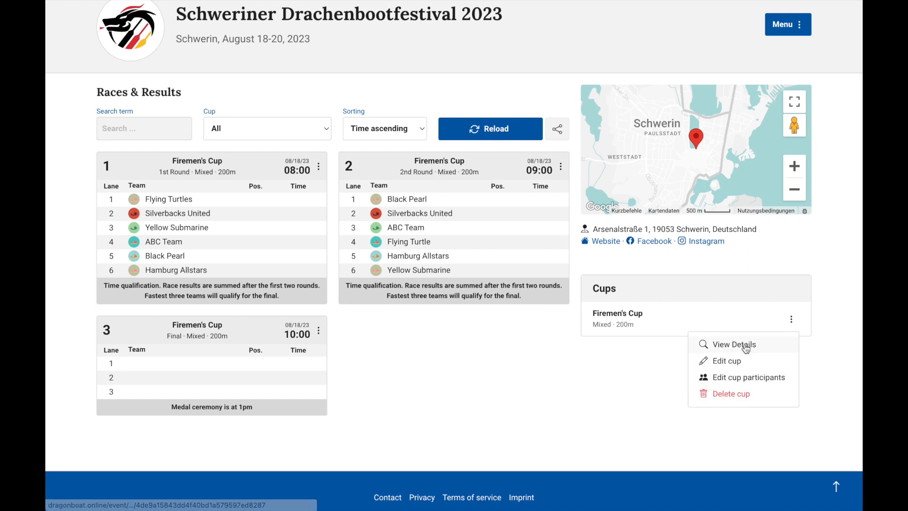
click(744, 344)
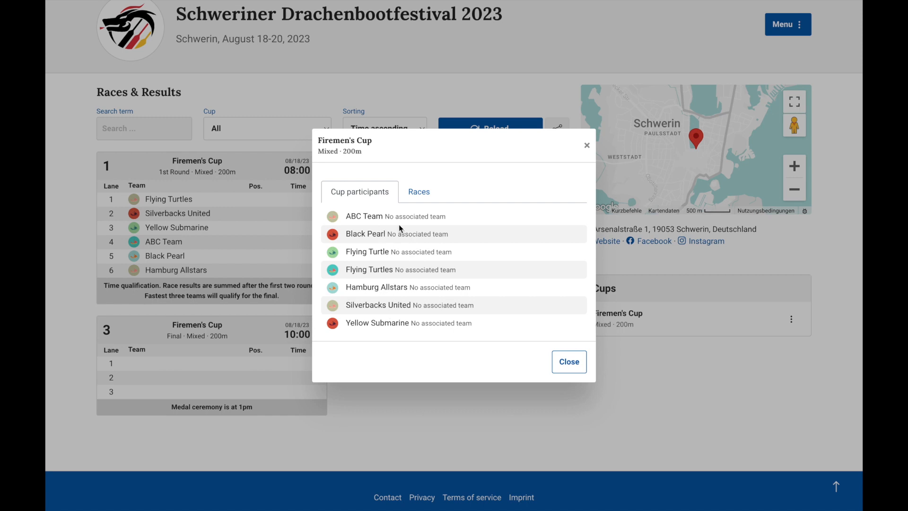
click(431, 197)
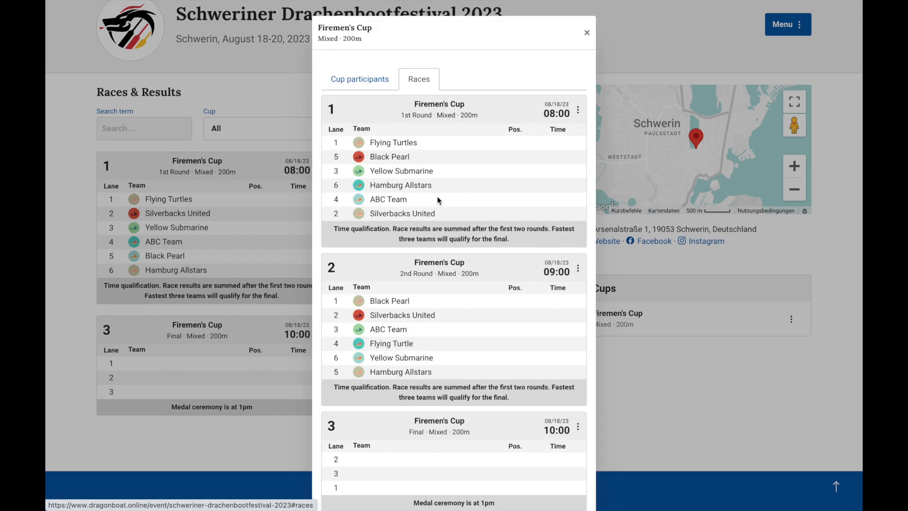
click(587, 34)
Look over the editable details of the Firemen's Cup and close them without changes
click(791, 319)
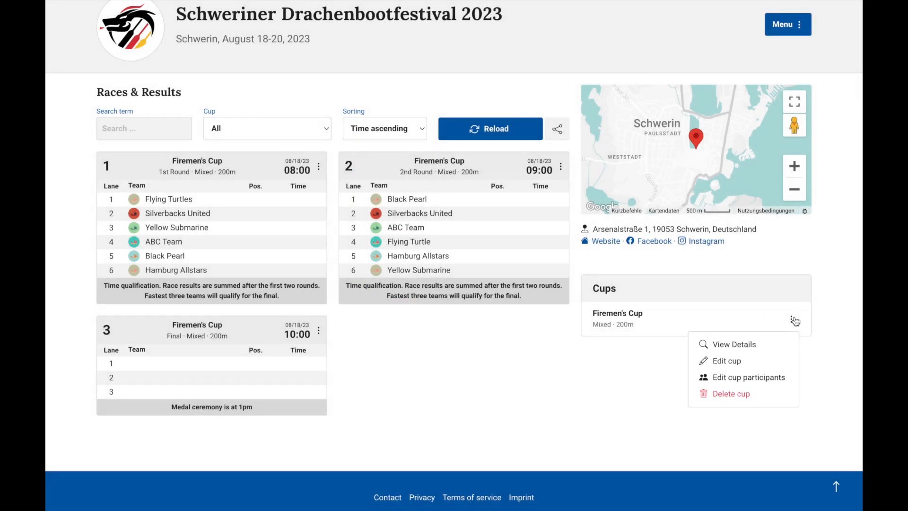
click(745, 365)
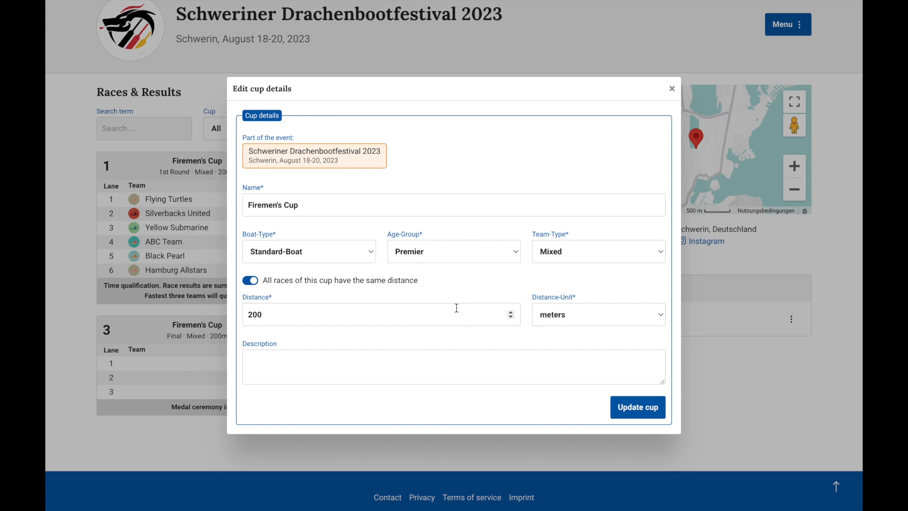
click(672, 88)
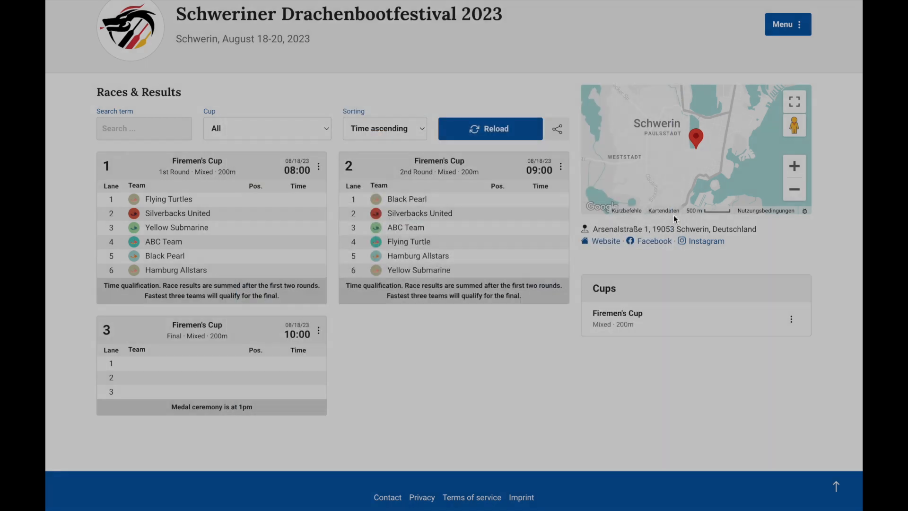
Examine the Flying Turtle entry in the Firemen's Cup participants and in lane 4 of the 2nd Round
click(790, 319)
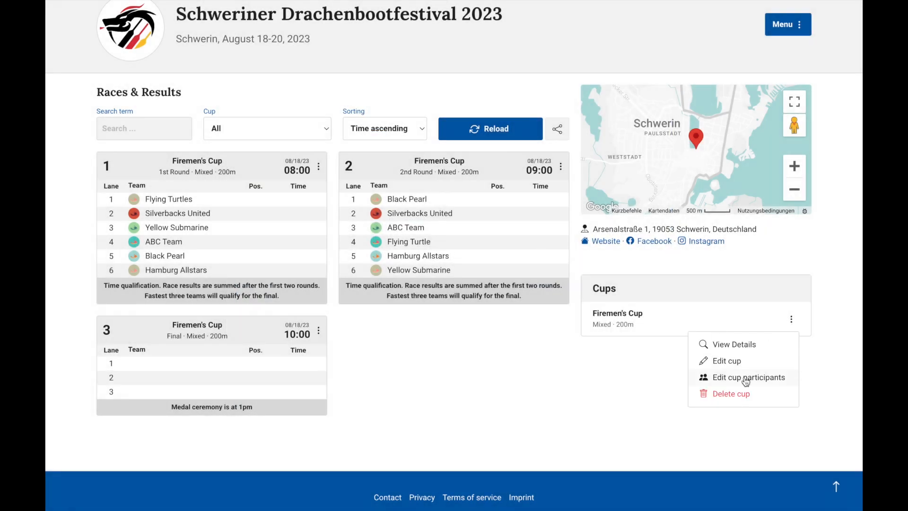
click(745, 377)
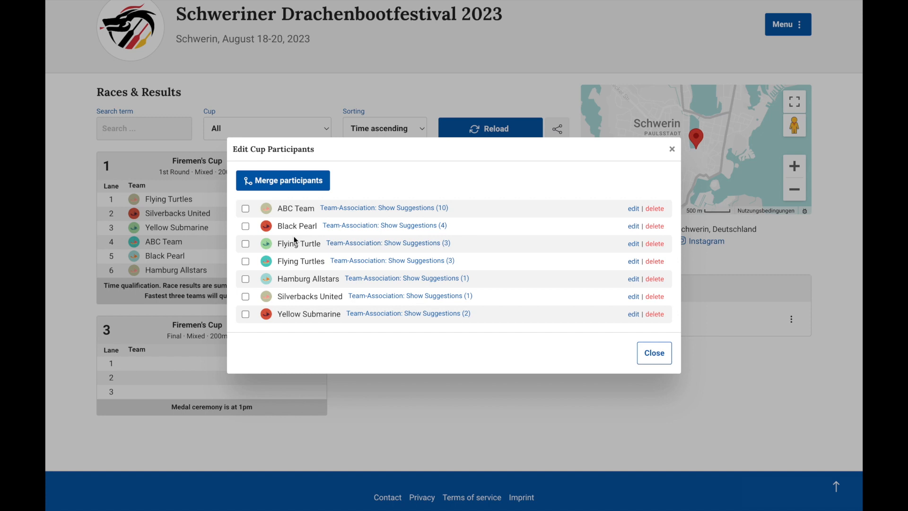
drag(277, 244, 321, 245)
click(671, 149)
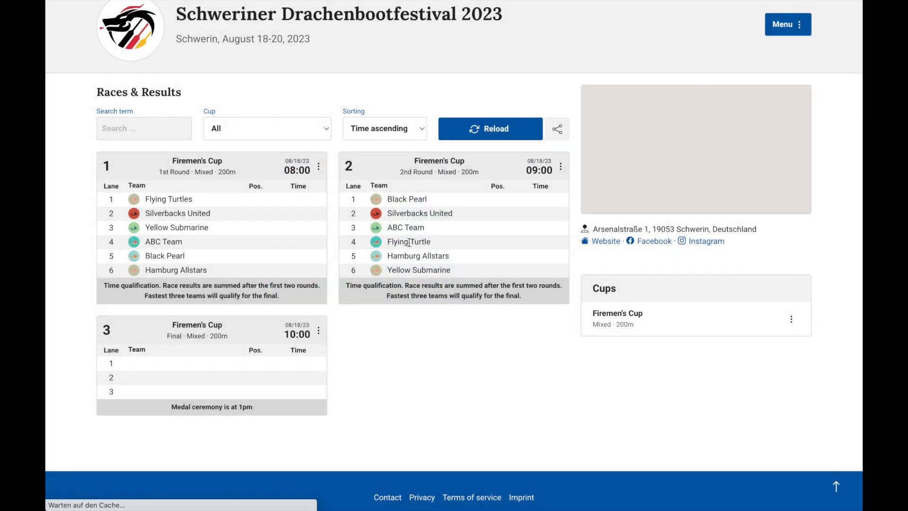
drag(399, 243, 449, 242)
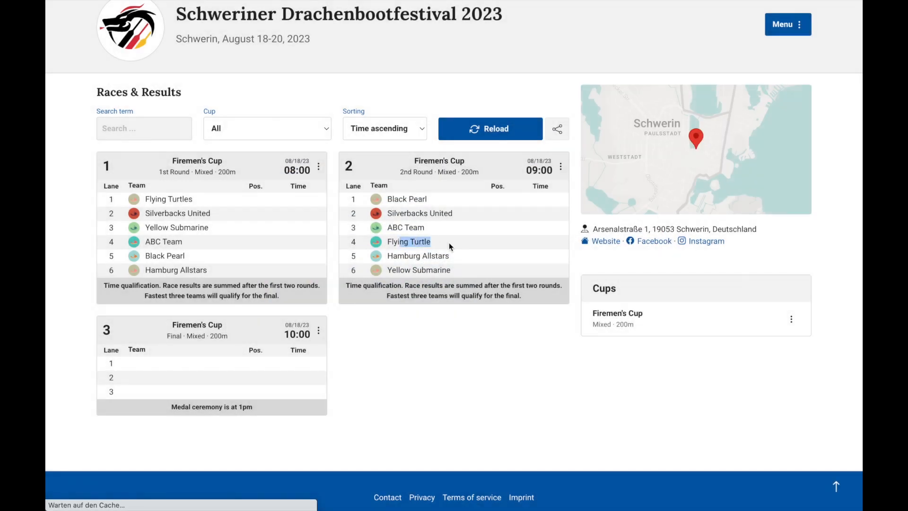
Merge the duplicate participants Flying Turtle and Flying Turtles of the Firemen's Cup, keeping Flying Turtles
click(792, 327)
click(733, 377)
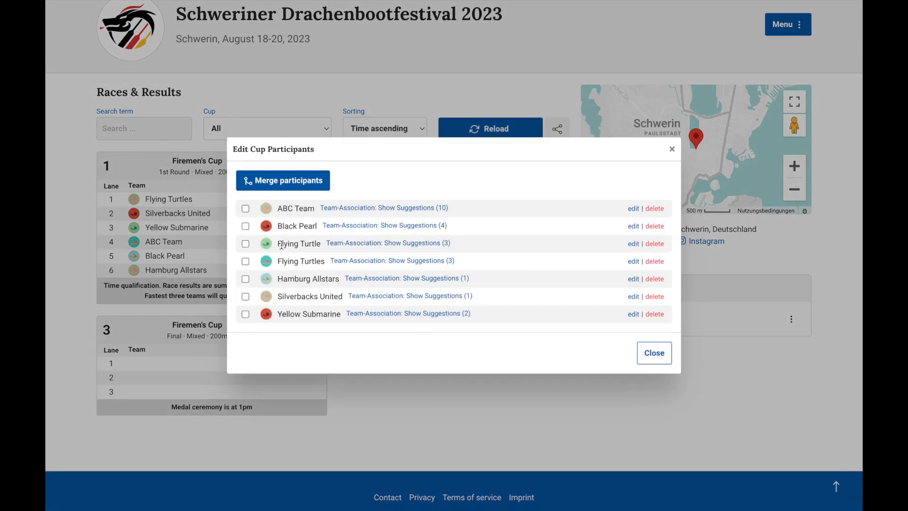
drag(279, 244, 331, 262)
click(315, 261)
click(246, 261)
click(246, 244)
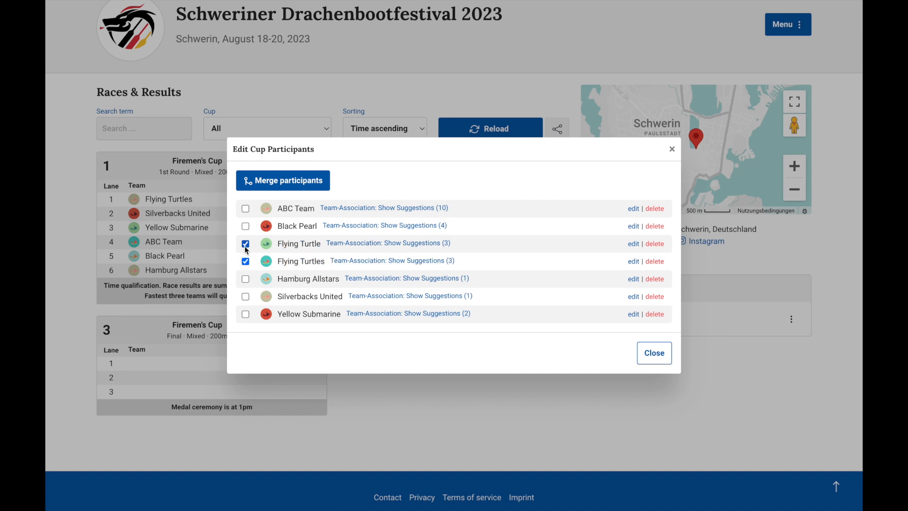
click(283, 188)
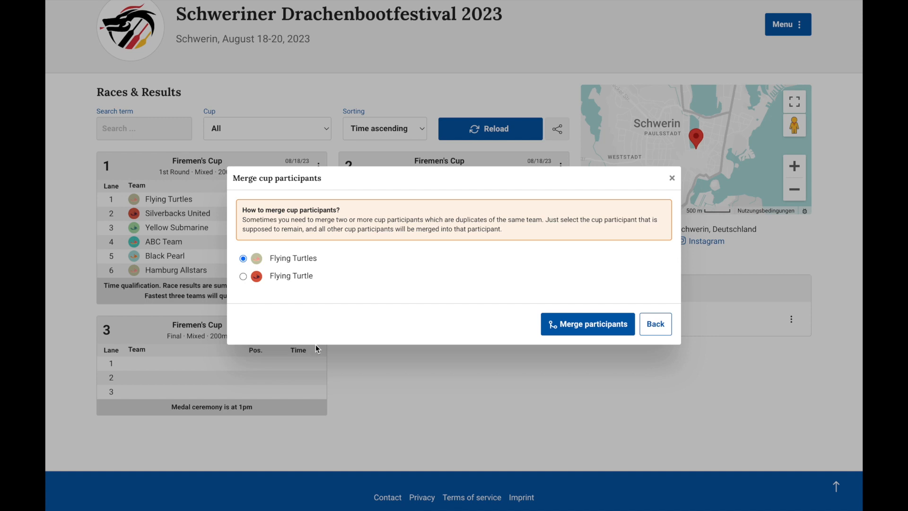
click(548, 334)
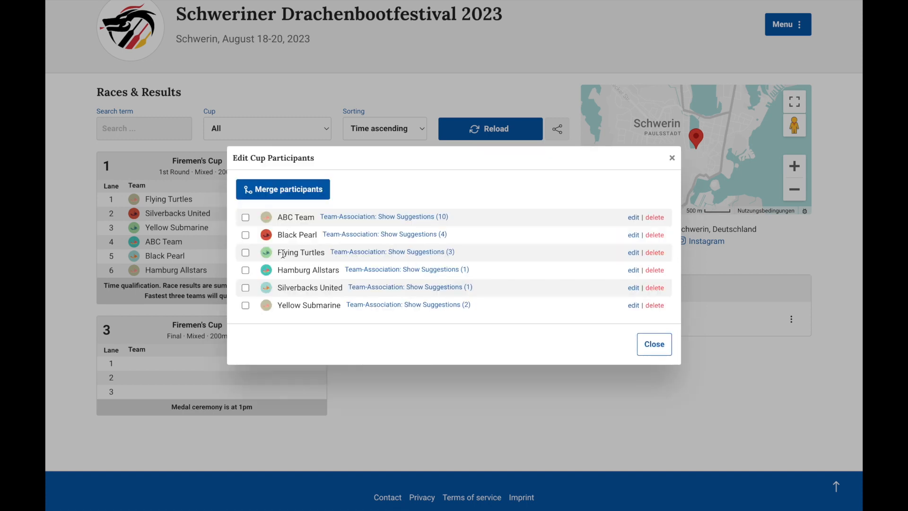
Check the merged team's name in the participants list and in lane 4 of the 2nd Round
drag(282, 253, 323, 252)
click(656, 344)
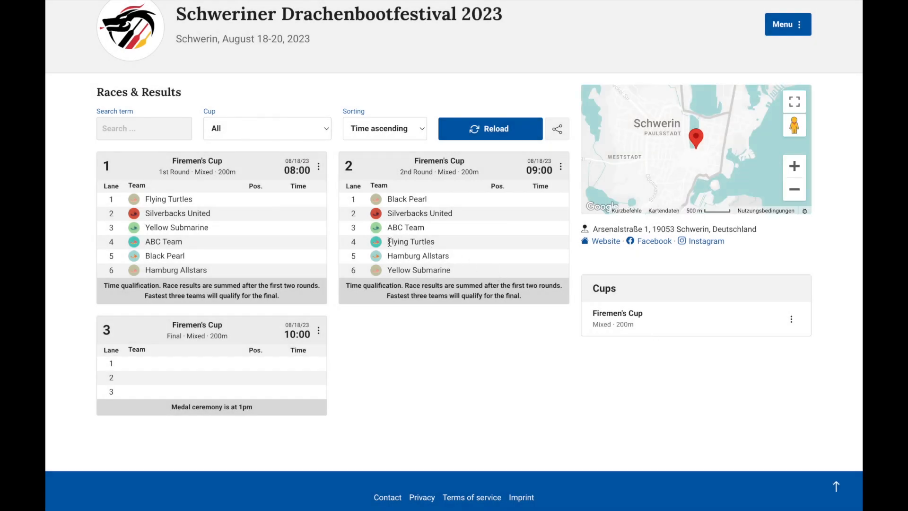
drag(386, 242, 440, 242)
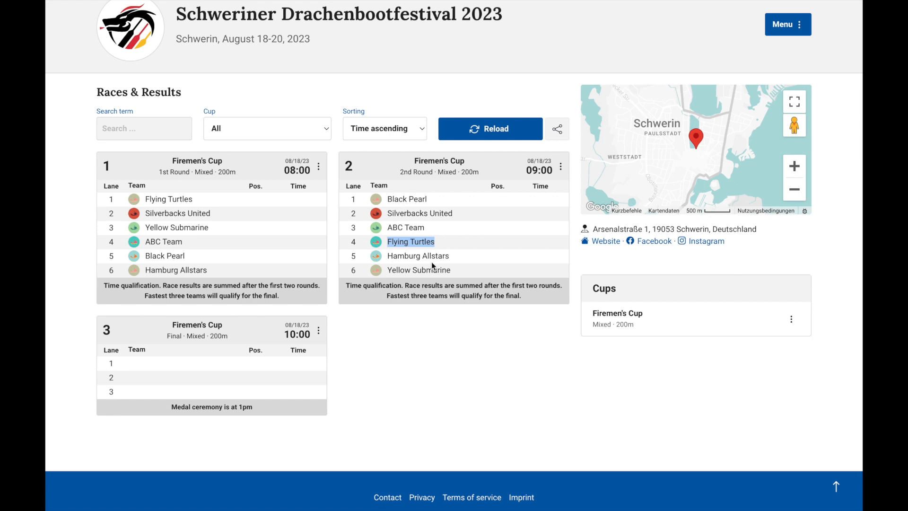
Open the Firemen's Cup participants and review ABC Team's association suggestions and the search for another team
click(792, 321)
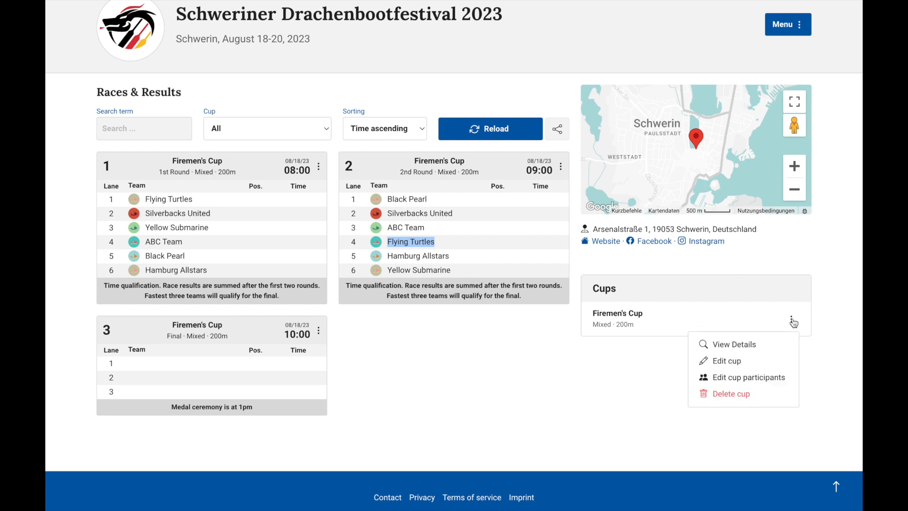
click(730, 378)
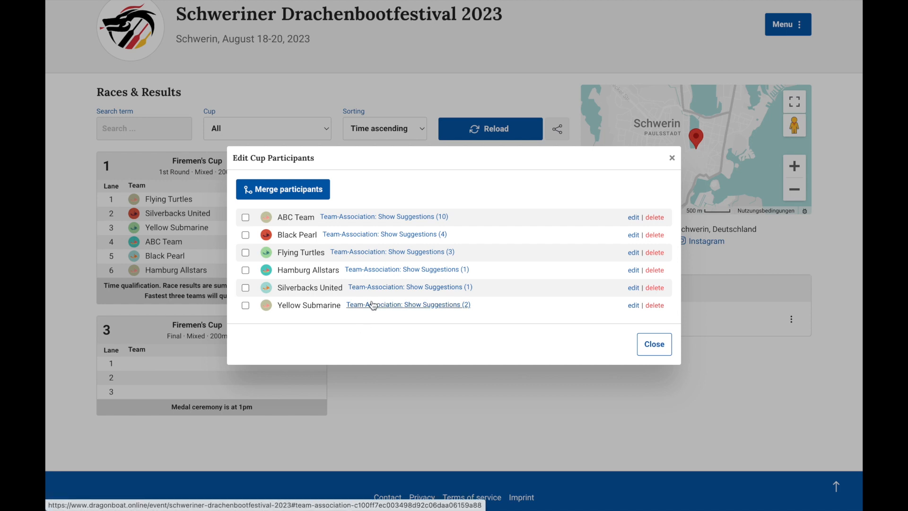
click(367, 220)
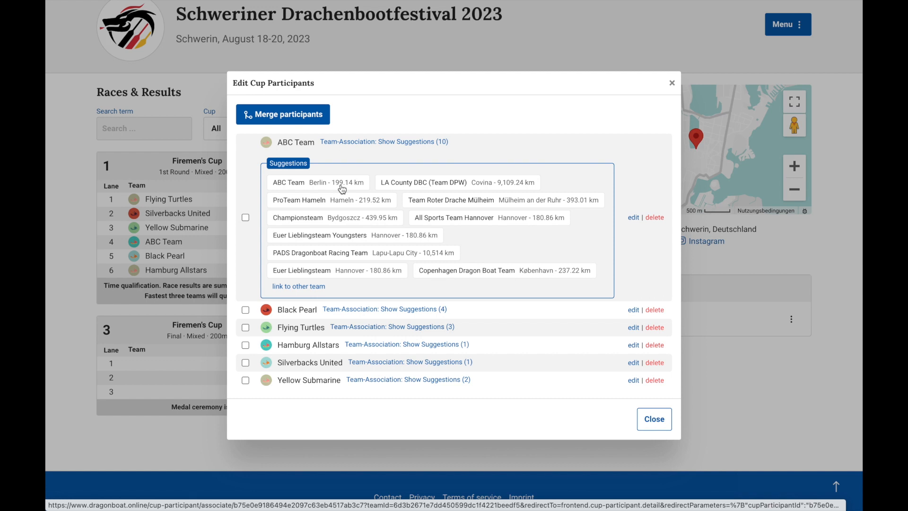
click(308, 287)
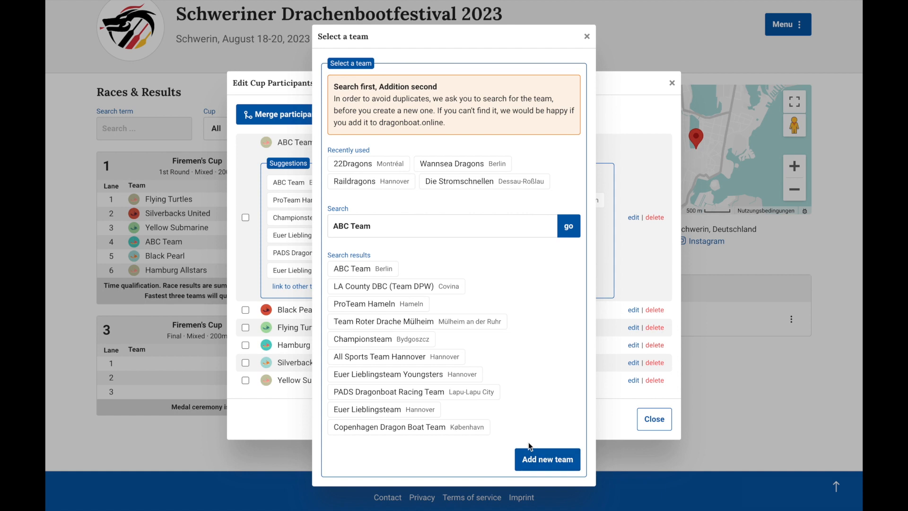
click(586, 36)
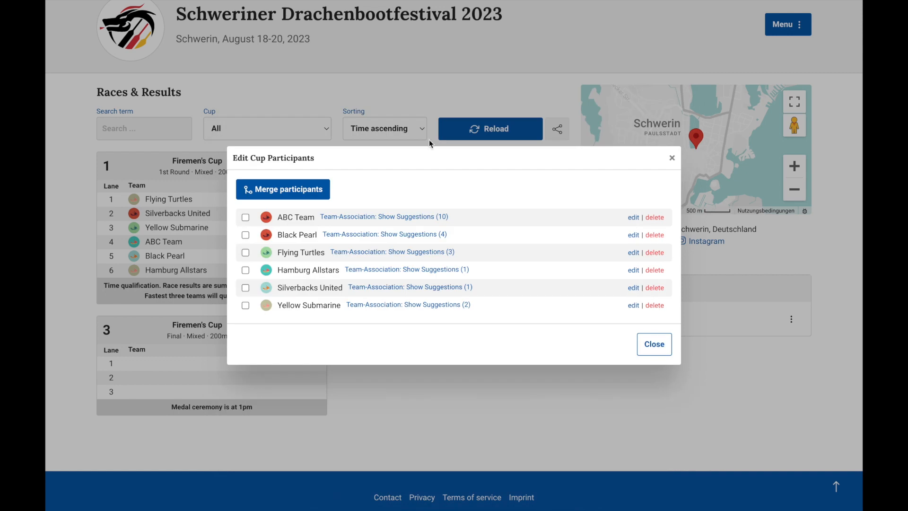
Link the participants ABC Team and Black Pearl to the suggested teams ABC Team from Berlin and Black Pearl from Güstrow
click(355, 220)
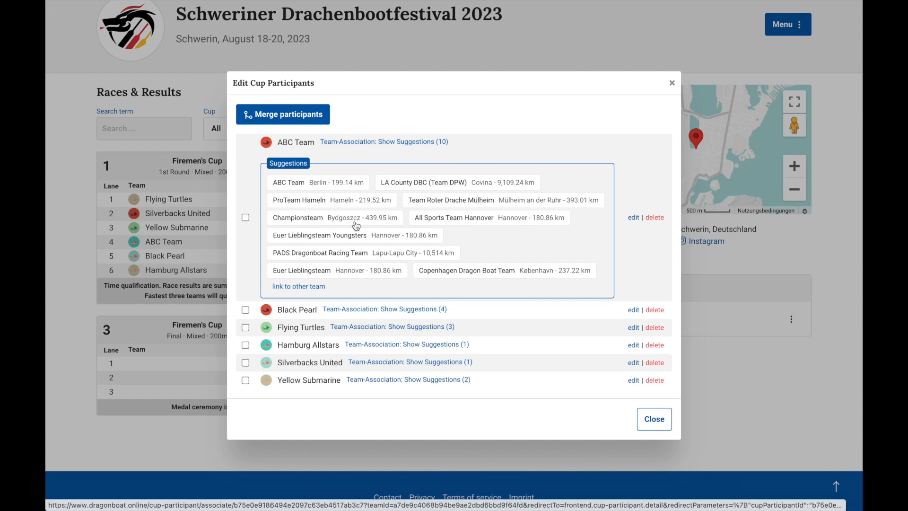
click(314, 188)
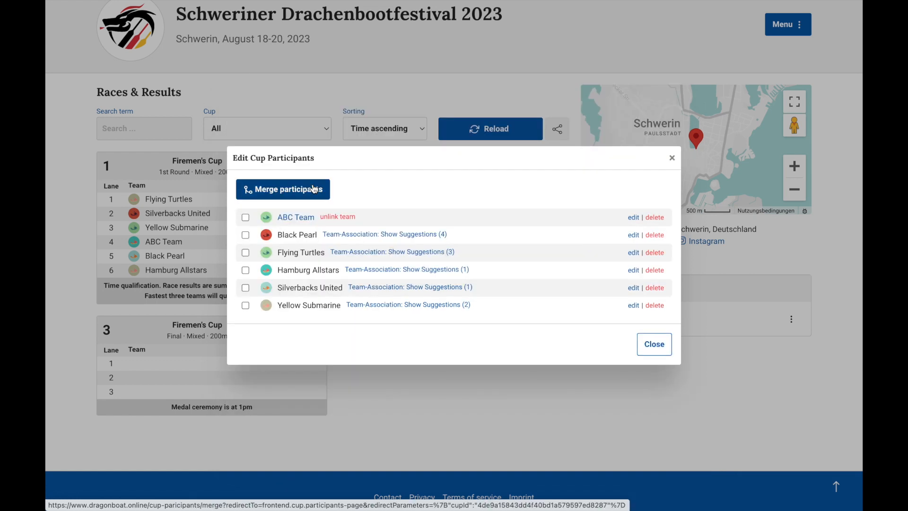
click(333, 234)
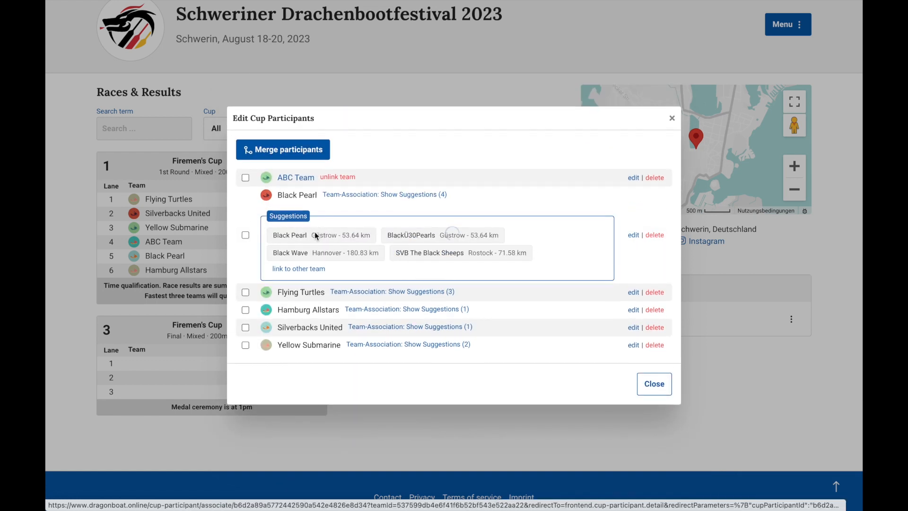
click(316, 235)
Link Flying Turtles to the suggested Schwerin team and Hamburg Allstars to the suggested Hamburg team
click(343, 253)
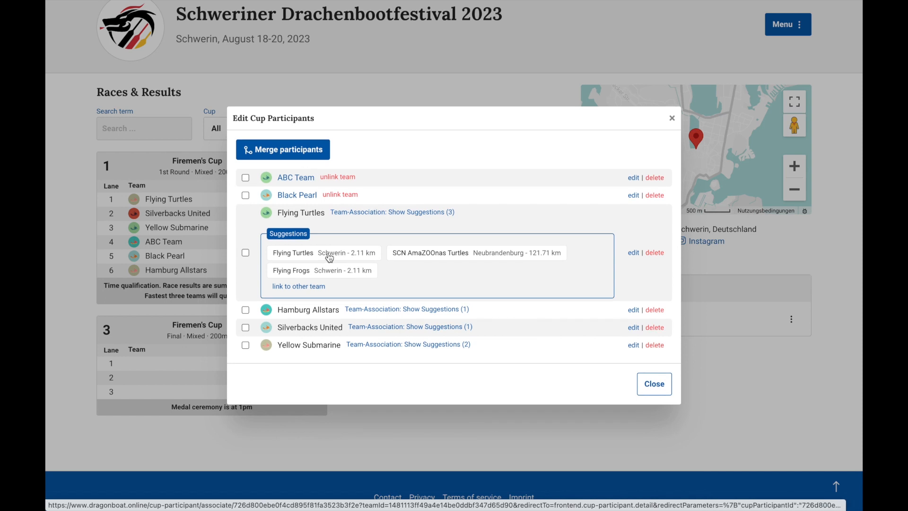
click(329, 257)
click(359, 270)
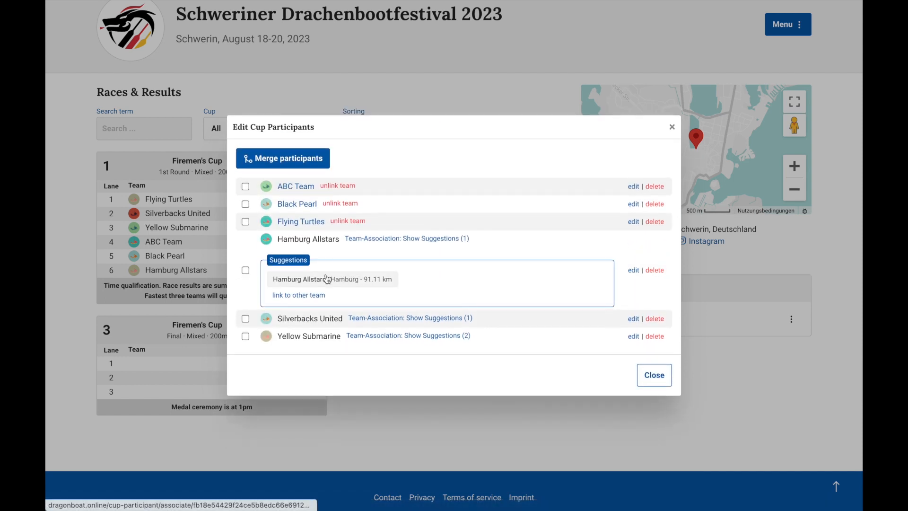
click(327, 279)
Link Silverbacks United to the suggested team Silverbacks from Magdeburg and Yellow Submarine to the team from Rheinsberg
click(354, 288)
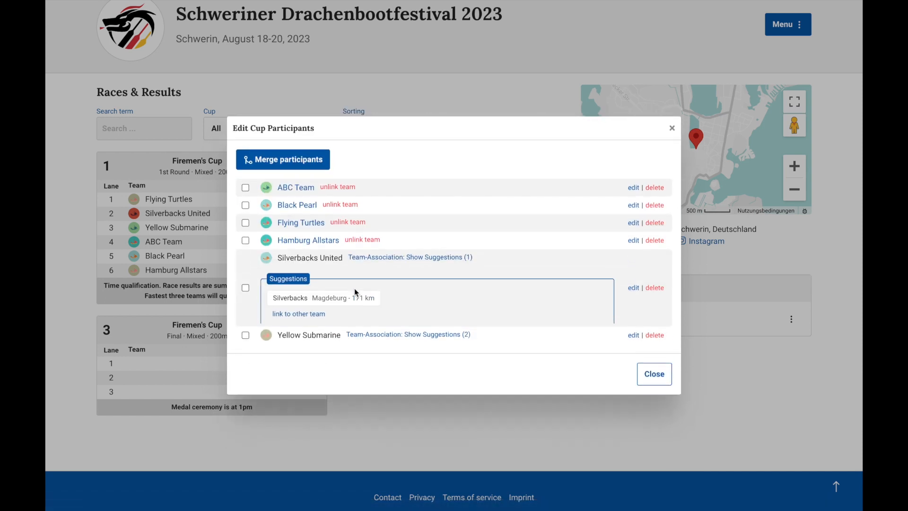
click(320, 298)
click(355, 305)
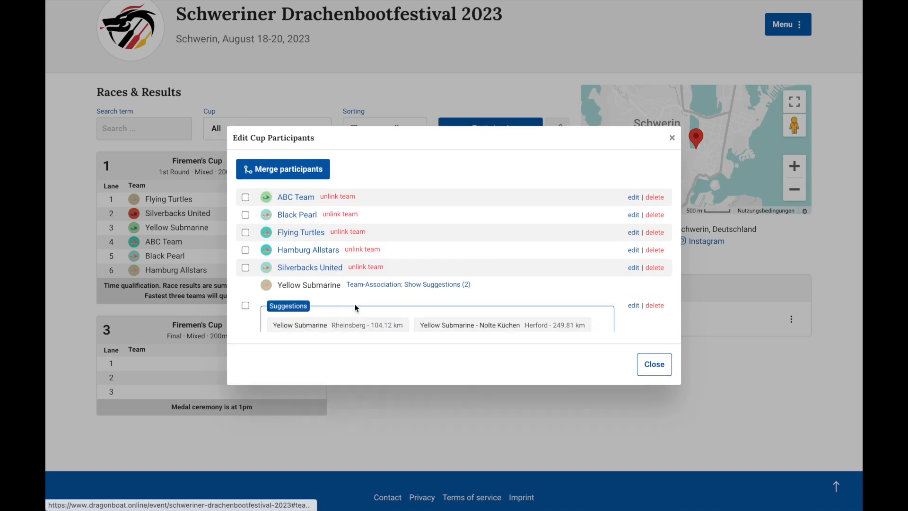
click(317, 312)
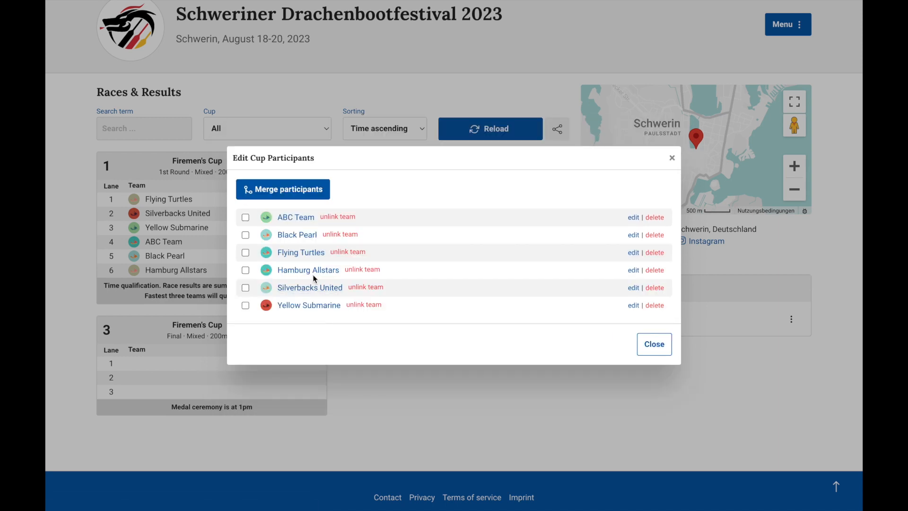
Close the cup participants editor and review the linked team profiles of Flying Turtles and Silverbacks United from race 1
click(672, 157)
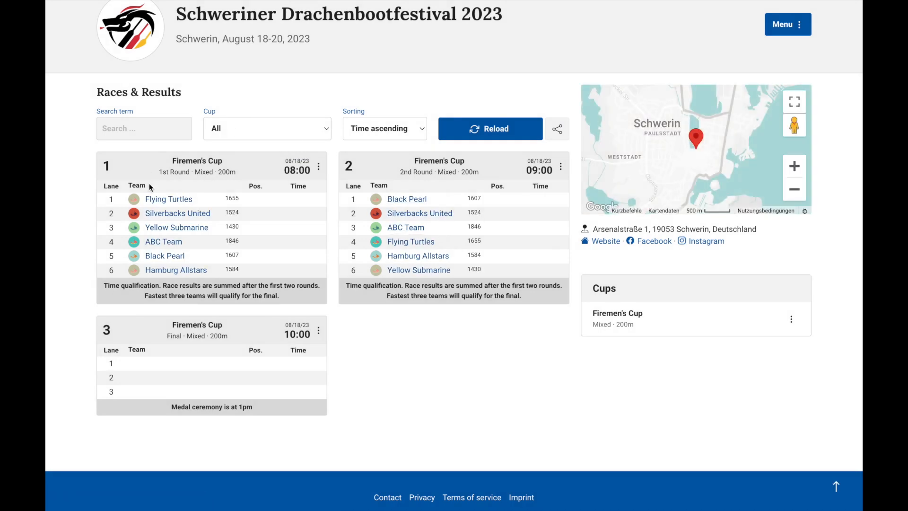
click(167, 201)
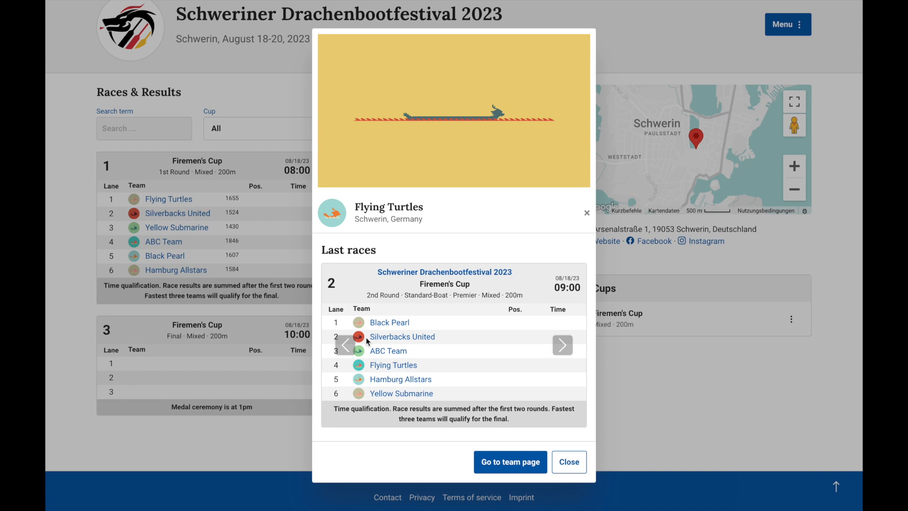
scroll(366, 336, down, 2)
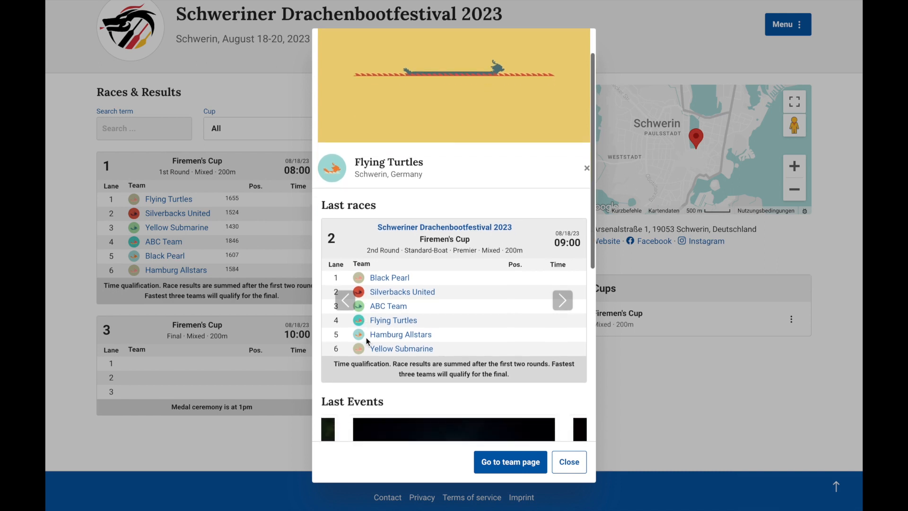
click(205, 328)
click(176, 213)
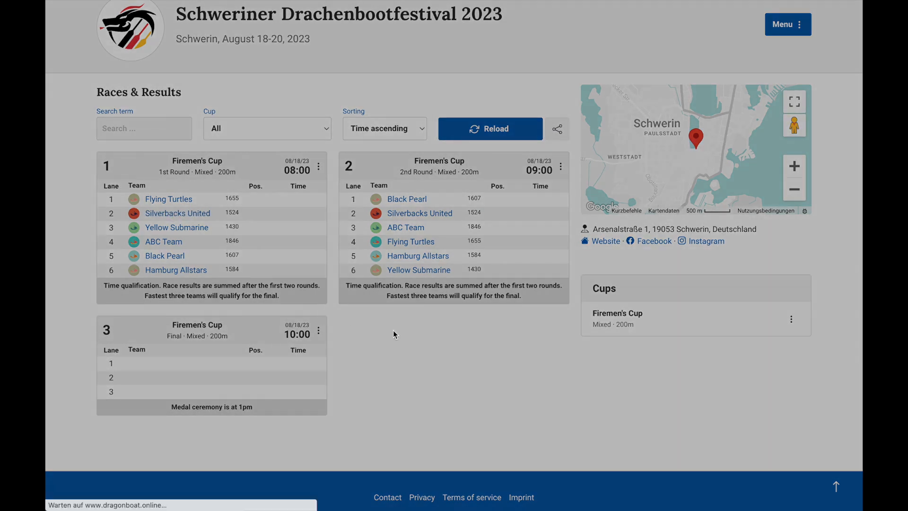
scroll(379, 289, down, 5)
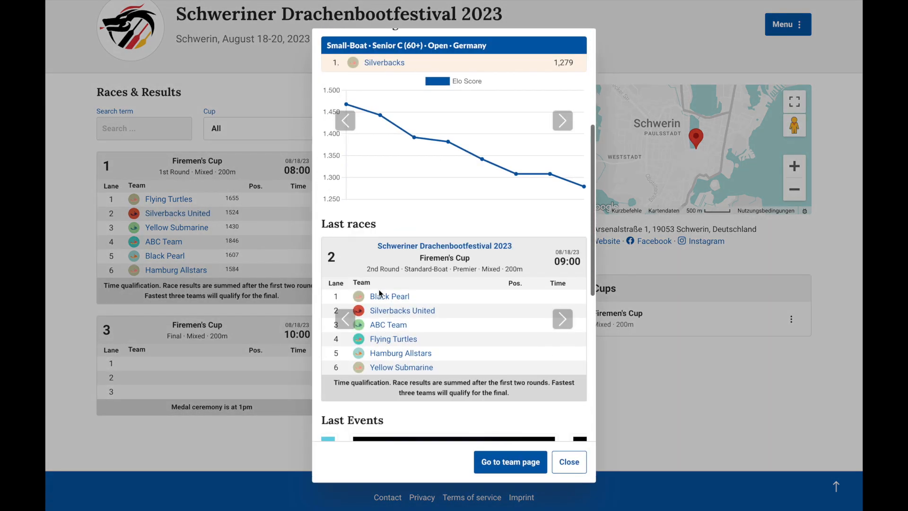
scroll(379, 289, up, 1)
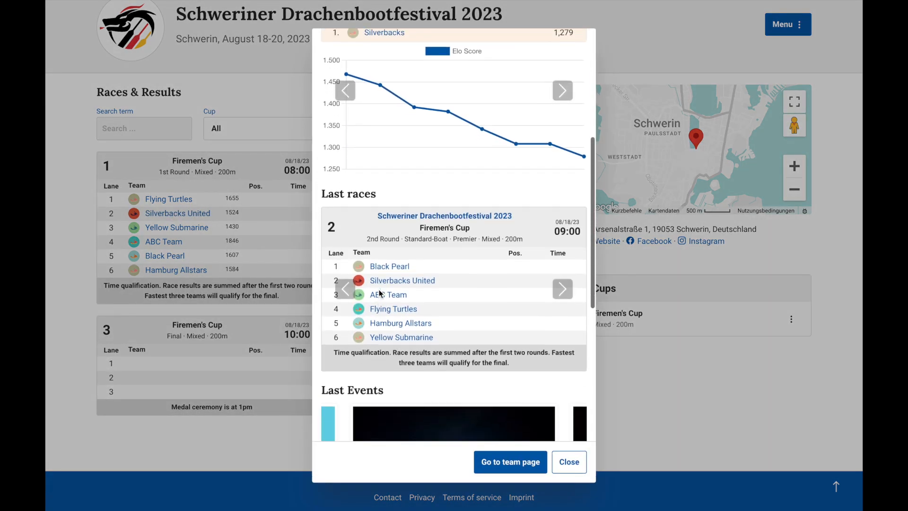
scroll(378, 289, down, 4)
scroll(380, 294, down, 3)
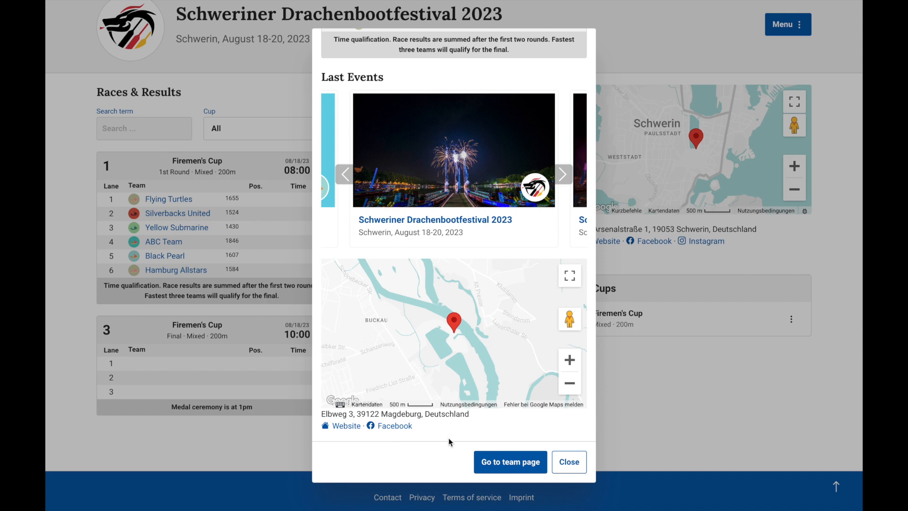
click(578, 465)
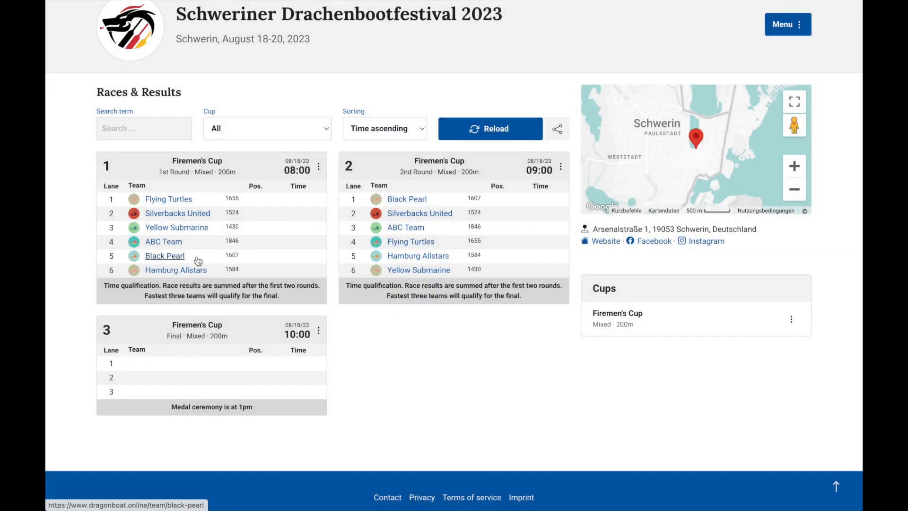
Review the linked team profiles of ABC Team and Black Pearl, including their last races, events and location
click(167, 243)
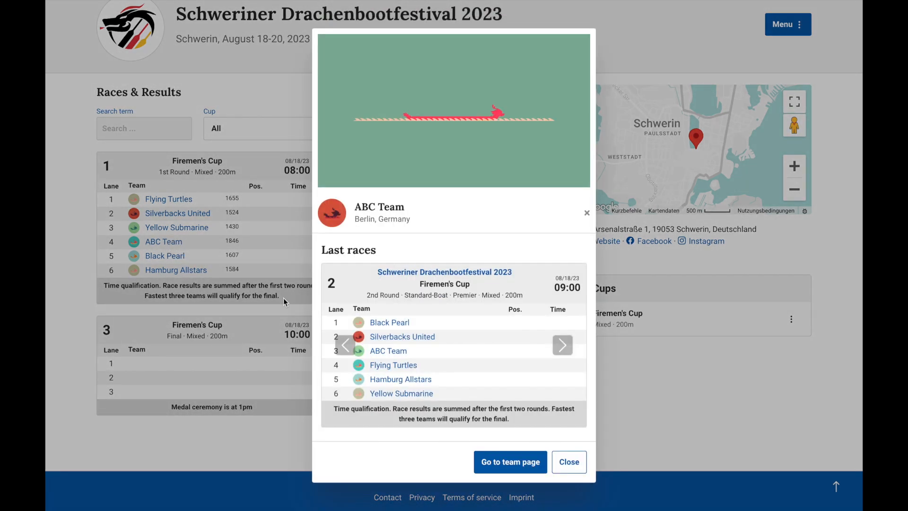
scroll(384, 344, down, 4)
scroll(384, 343, down, 5)
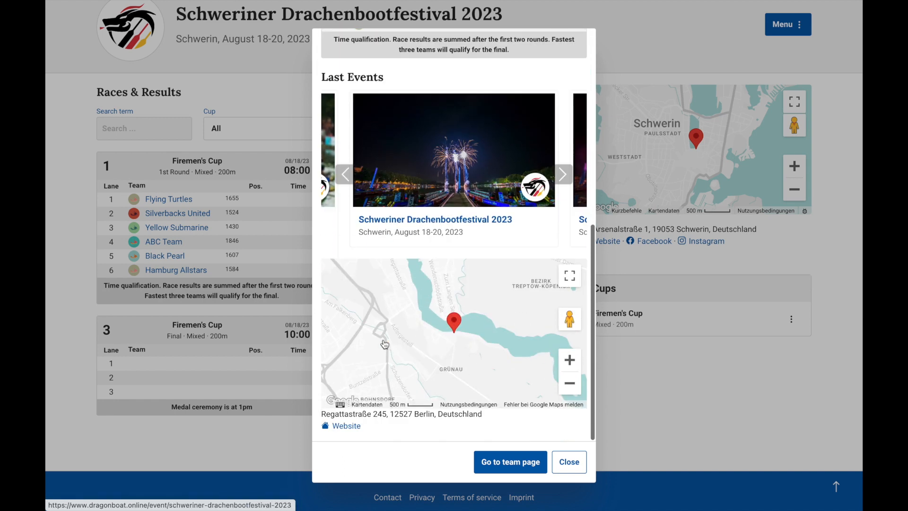
click(571, 462)
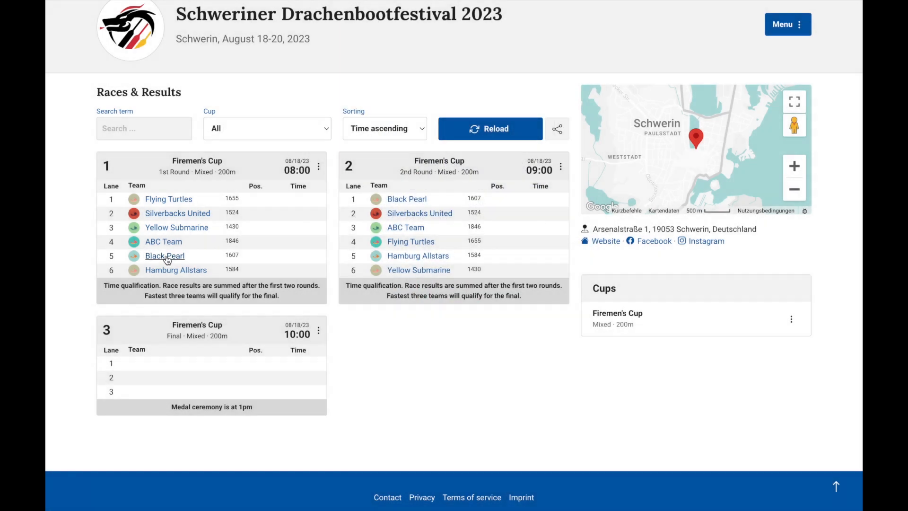
click(165, 255)
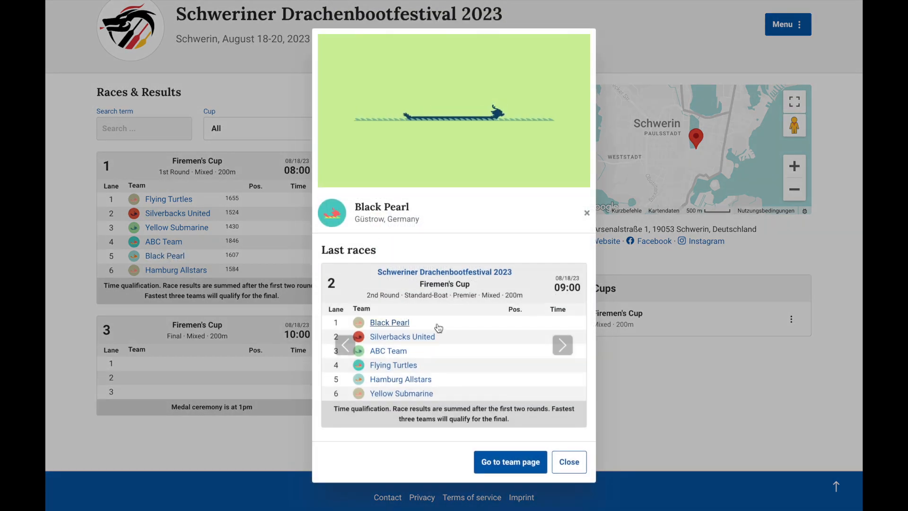
scroll(438, 327, down, 2)
scroll(438, 327, down, 5)
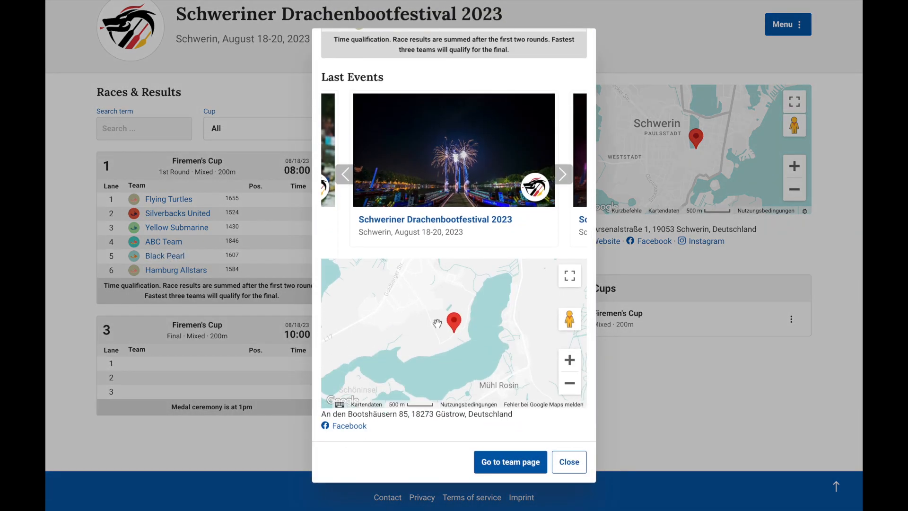
scroll(451, 333, up, 8)
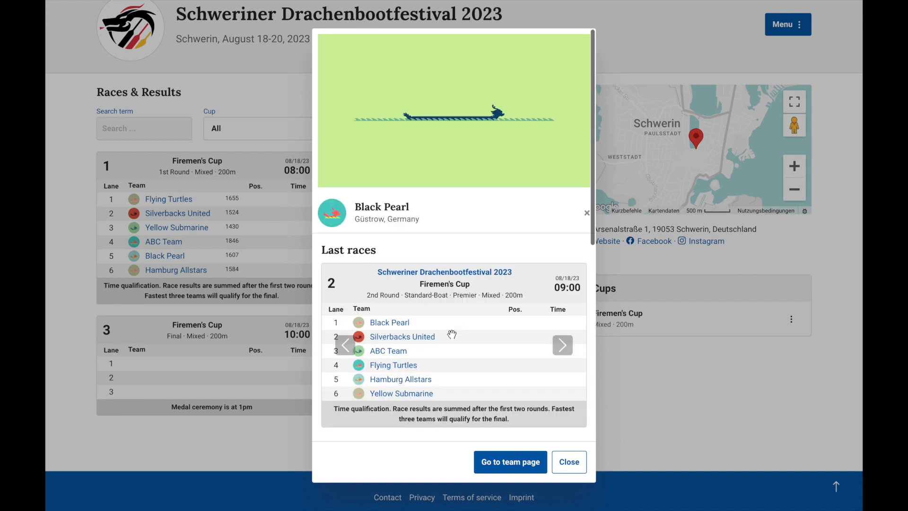
click(563, 460)
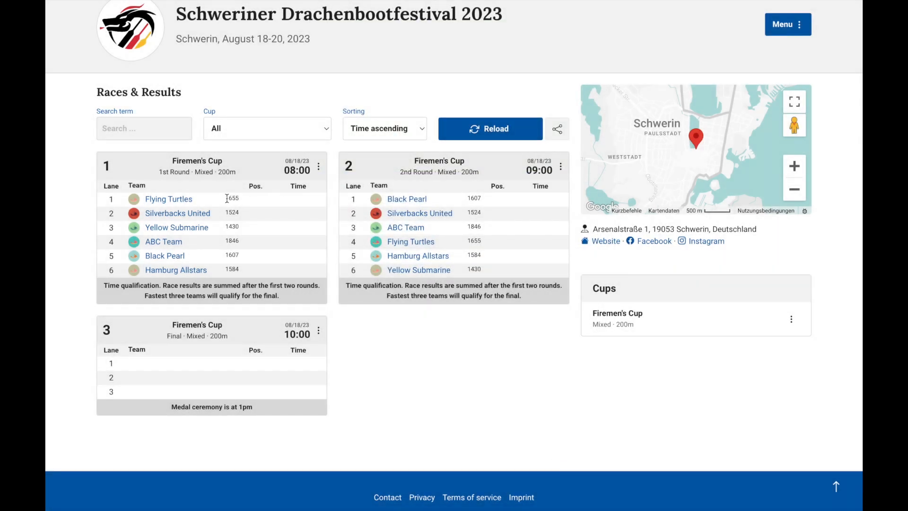
Examine the rating scores shown beside the teams in race 1 of the Firemen's Cup
drag(226, 198, 242, 198)
double_click(228, 212)
click(226, 227)
double_click(237, 226)
double_click(235, 240)
click(233, 254)
double_click(232, 254)
click(232, 269)
double_click(232, 269)
click(235, 254)
Edit race 1 and enter times of 01:00.01 for Flying Turtles, 01:02.34 for Silverbacks United and 01:25.35 for Yellow Submarine
click(320, 168)
click(276, 210)
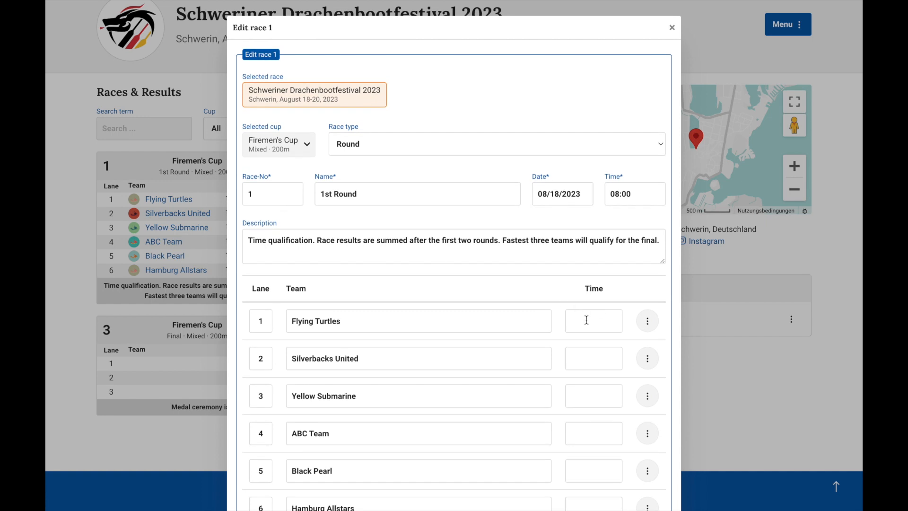
click(586, 319)
text(1,00.01)
click(584, 355)
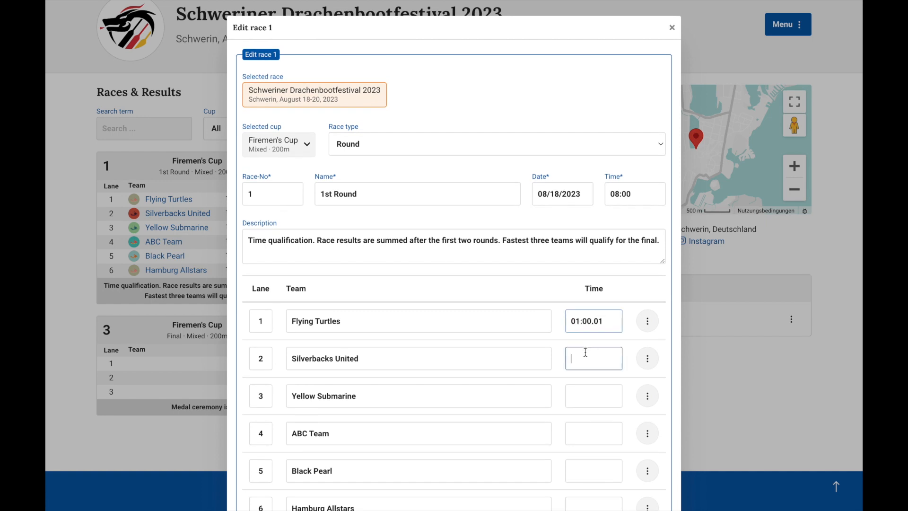
text(1,02,34)
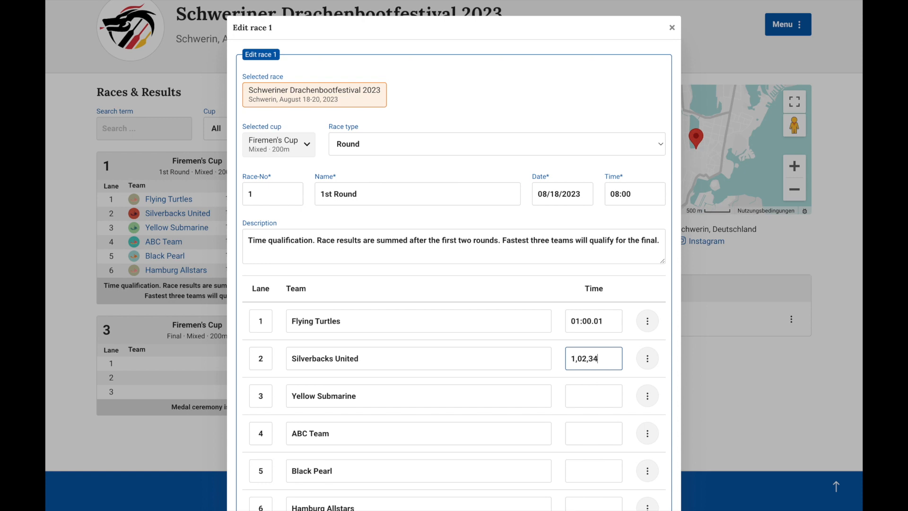
click(587, 392)
text(1,25)
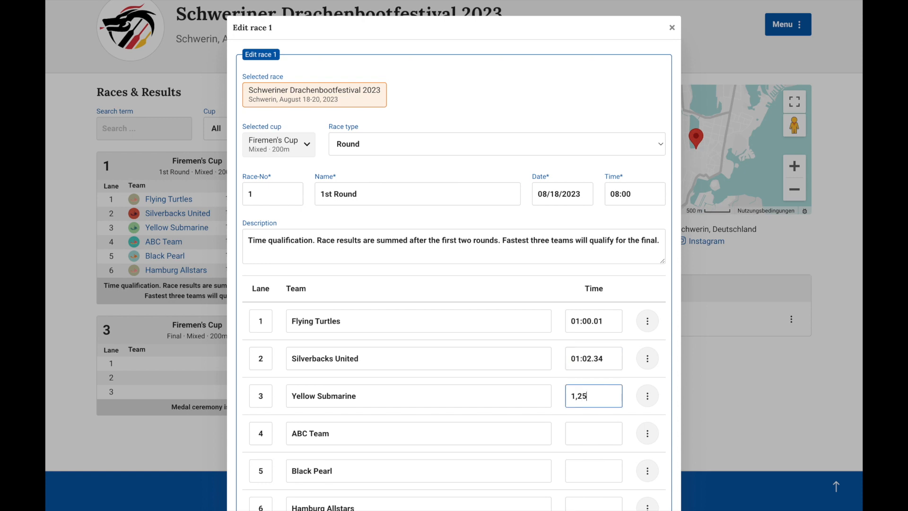
text(,35)
Enter race 1 times of 00:53.24 for ABC Team, 00:59.21 for Black Pearl and 01:12.12 for Hamburg Allstars, and save the race
click(588, 430)
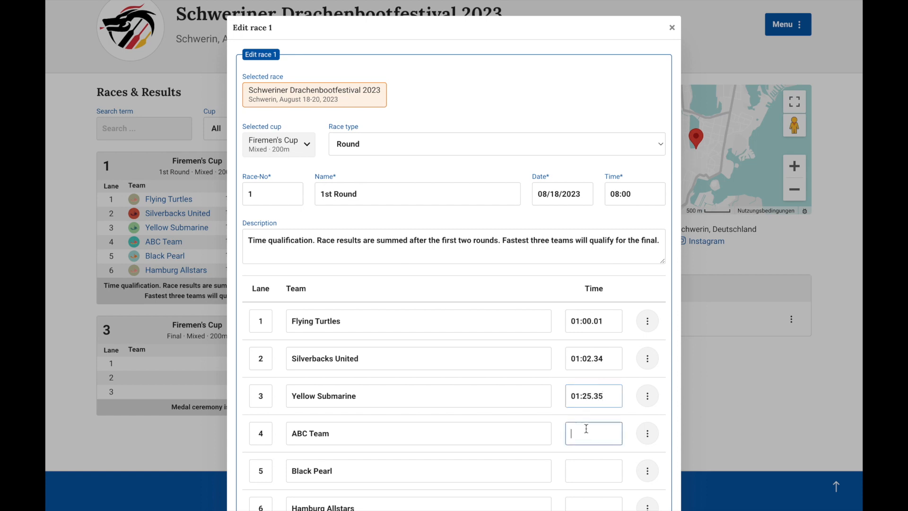
text(0,53,2)
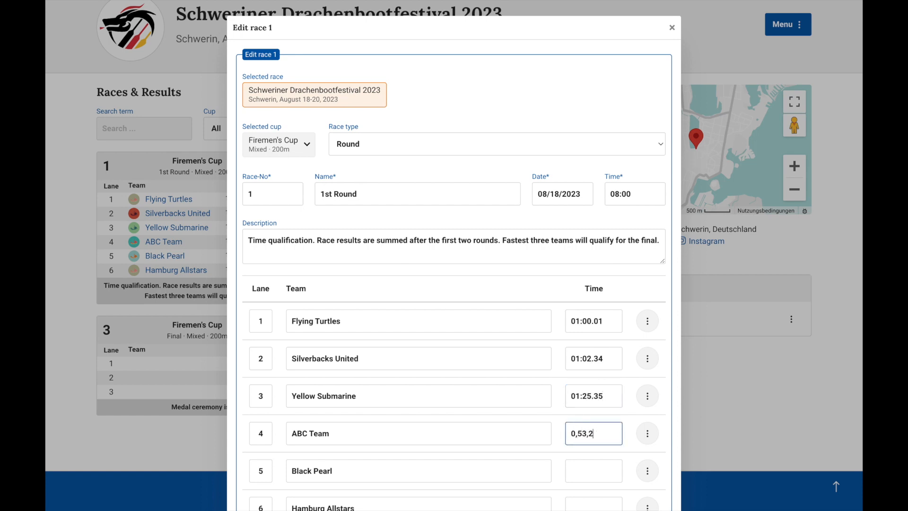
text(4)
click(588, 464)
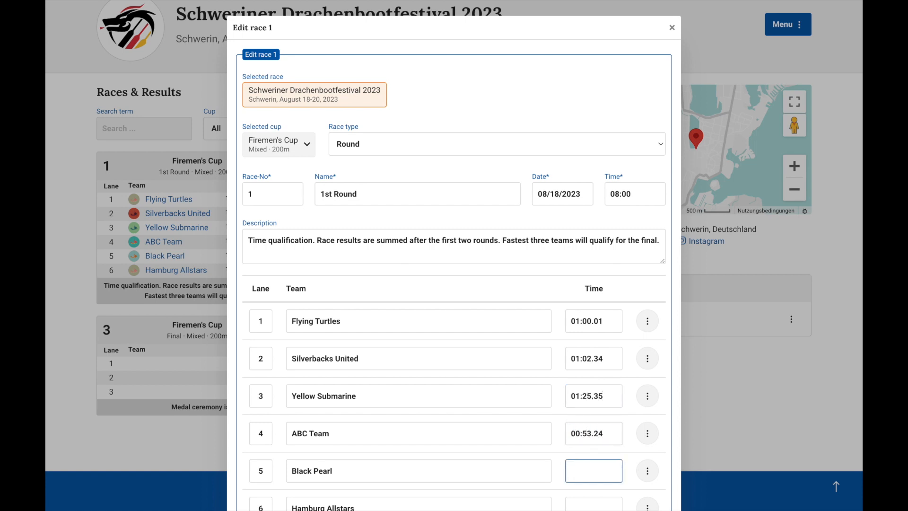
text(59,21)
scroll(591, 497, down, 3)
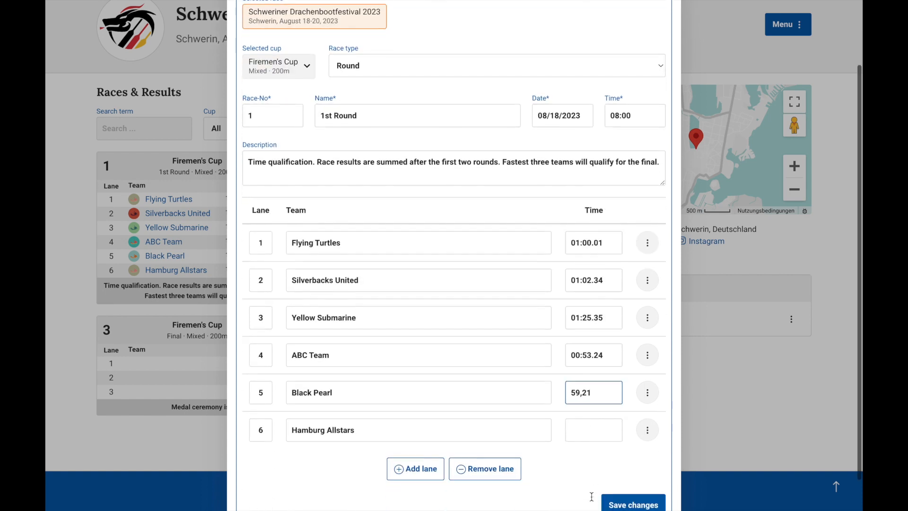
click(586, 393)
text(1.)
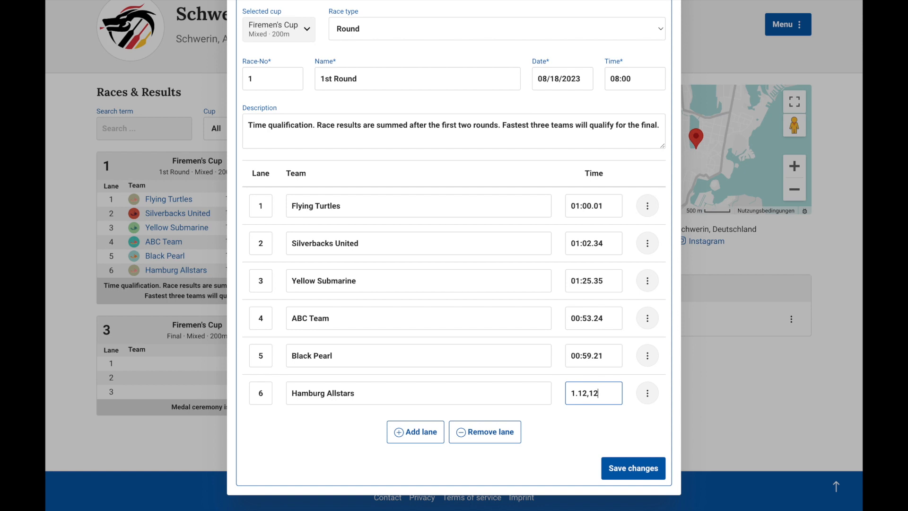
text(12,12)
click(592, 421)
click(619, 468)
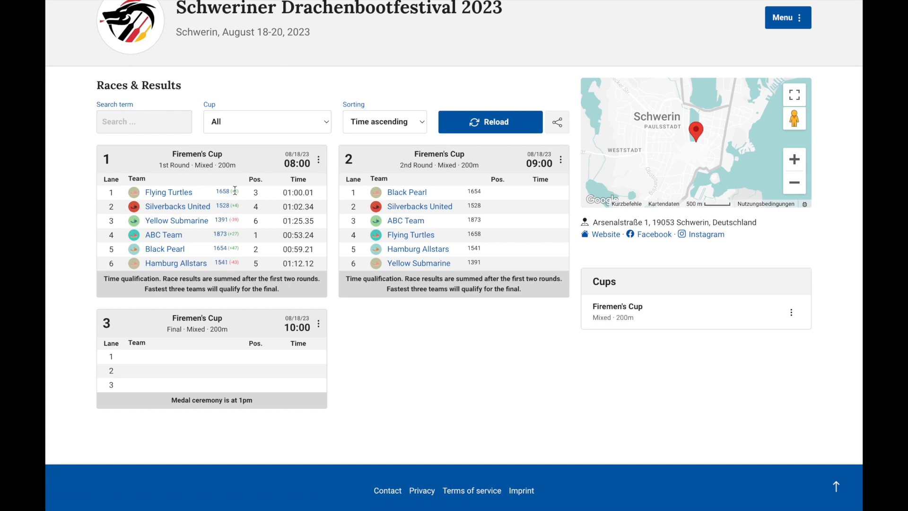
Examine the positions and rating changes of the teams in race 1
drag(233, 191, 240, 192)
scroll(235, 251, down, 1)
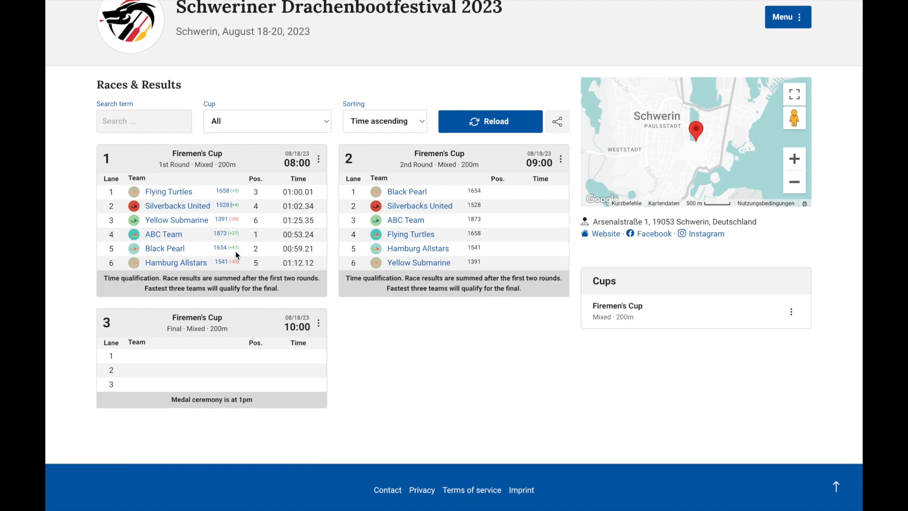
scroll(237, 255, down, 1)
scroll(236, 251, down, 1)
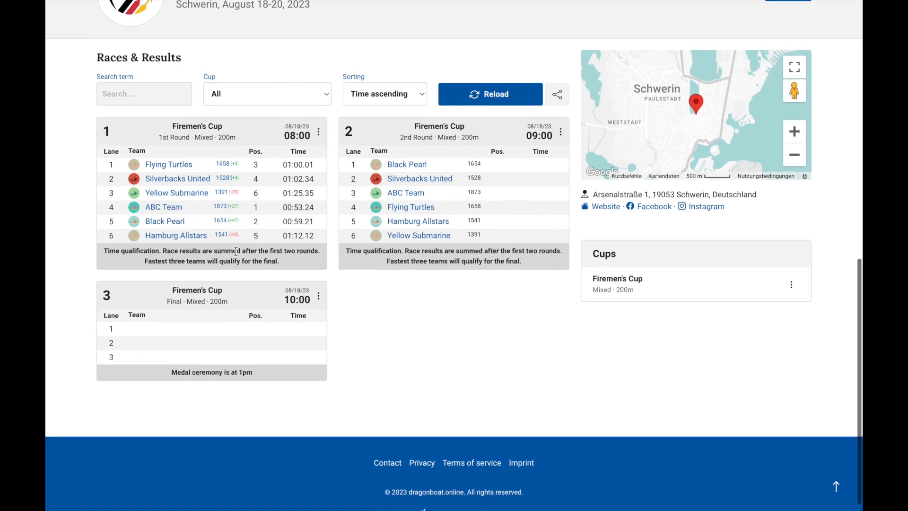